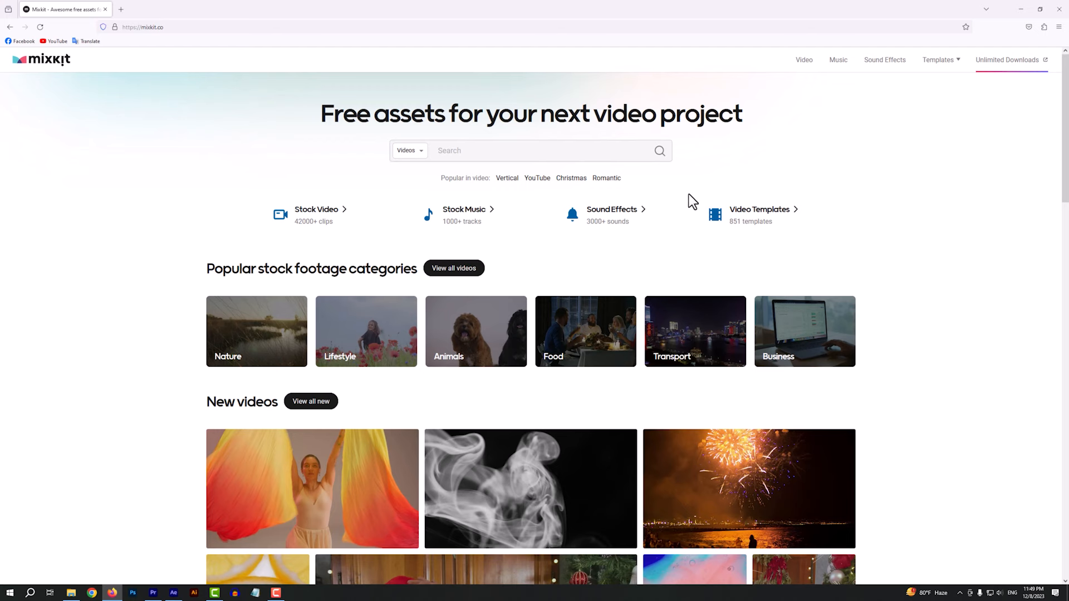
Open Mixkit's free After Effects video templates and browse the listing for a logo reveal
{"action": "left_click", "coordinate": [758, 219]}
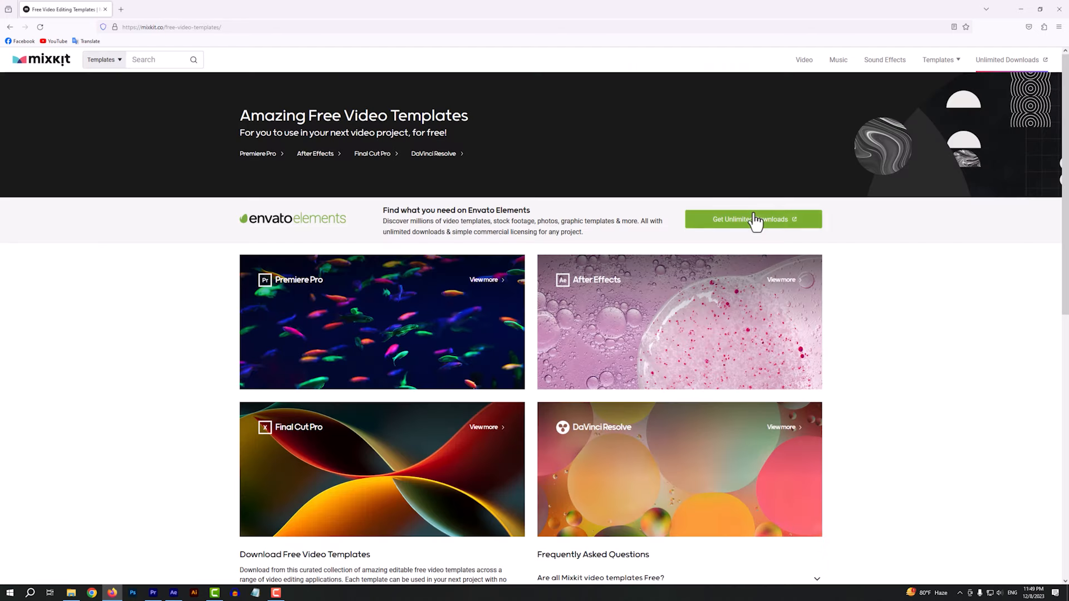
{"action": "left_click", "coordinate": [605, 294]}
{"action": "scroll", "coordinate": [790, 322], "scroll_direction": "down", "scroll_amount": 3}
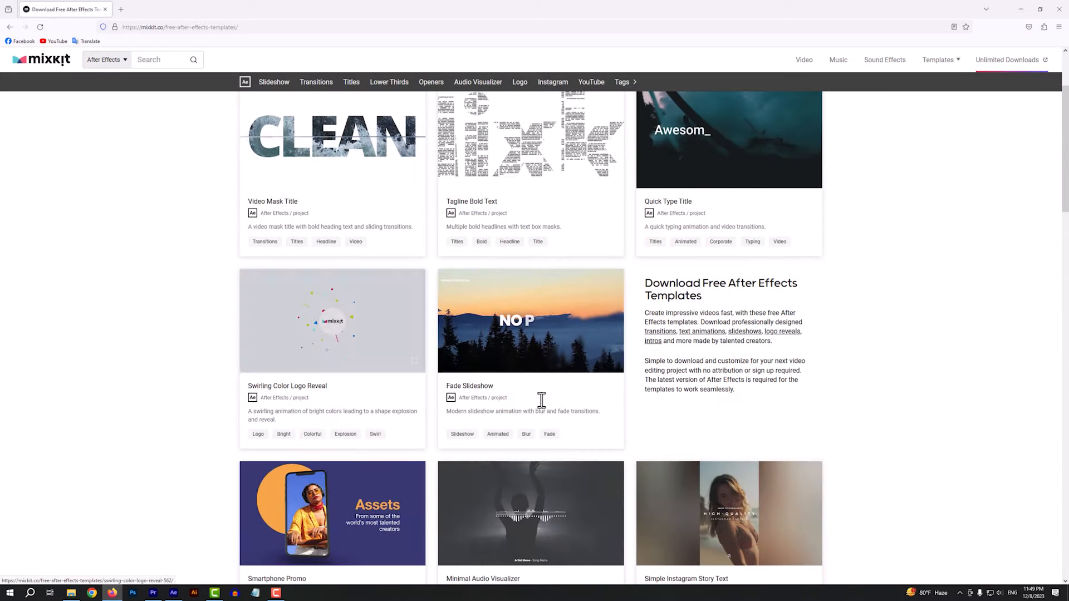
{"action": "scroll", "coordinate": [532, 368], "scroll_direction": "down", "scroll_amount": 6}
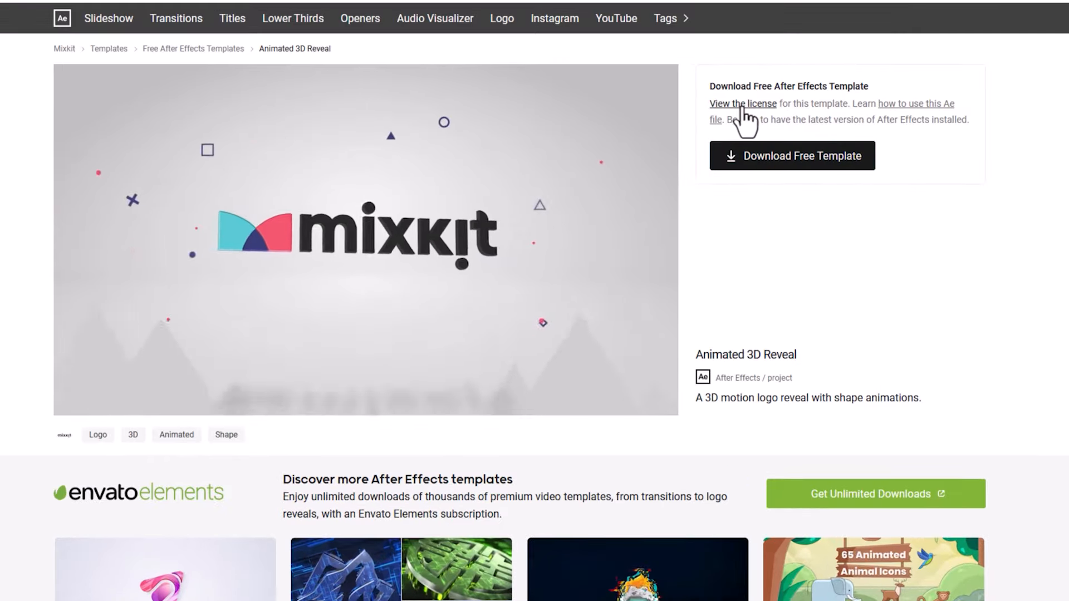
View the license of the Animated 3D Reveal template and read through its permitted uses
{"action": "left_click", "coordinate": [722, 114]}
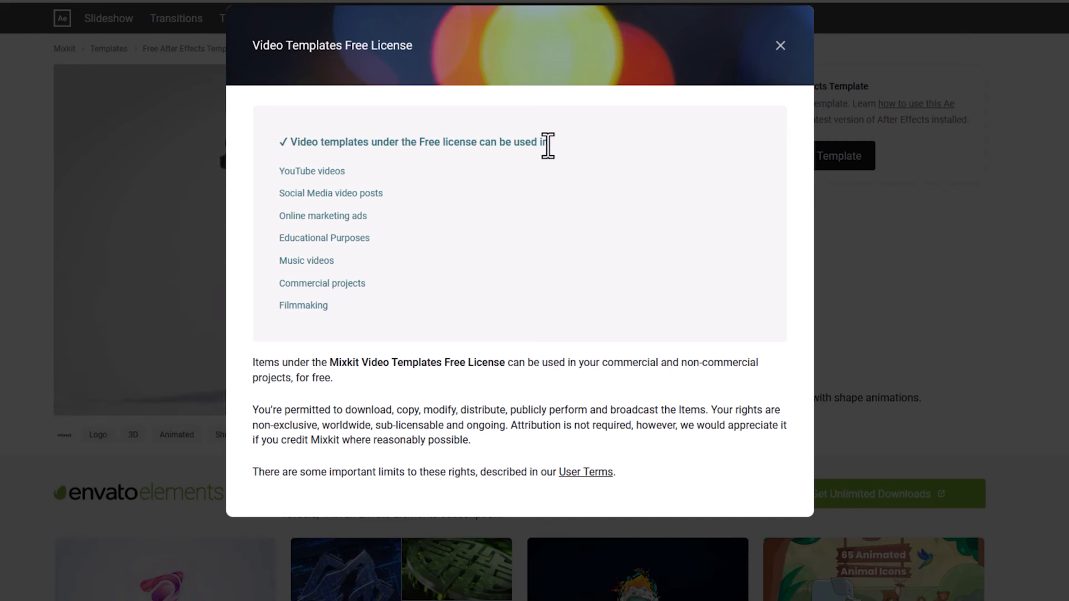
{"action": "left_click_drag", "start_coordinate": [279, 171], "coordinate": [378, 205]}
{"action": "left_click_drag", "start_coordinate": [280, 216], "coordinate": [387, 218]}
{"action": "left_click", "coordinate": [400, 281]}
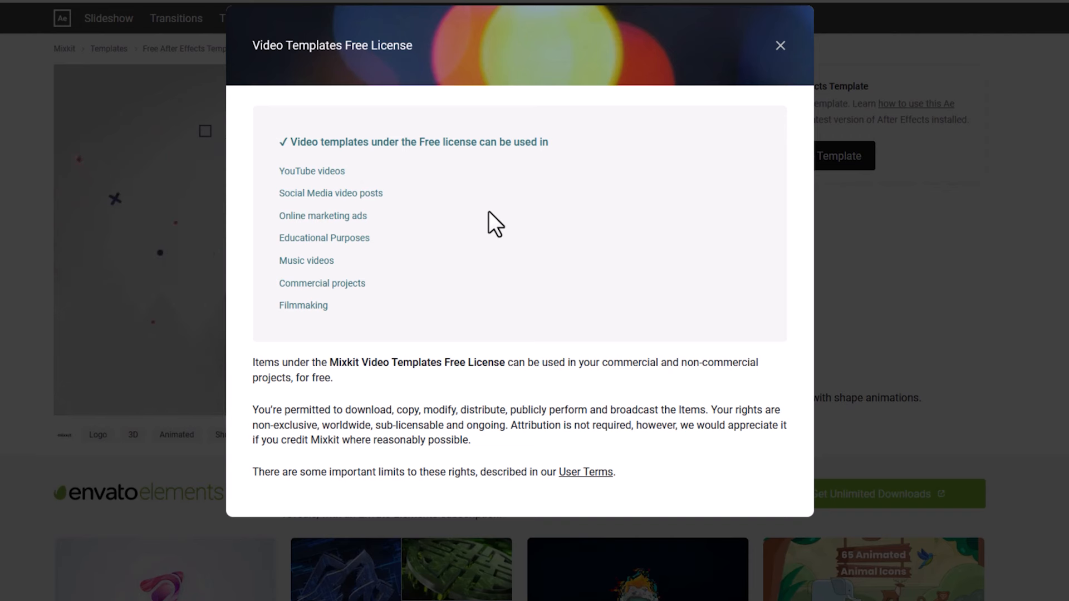
{"action": "left_click_drag", "start_coordinate": [281, 171], "coordinate": [351, 169]}
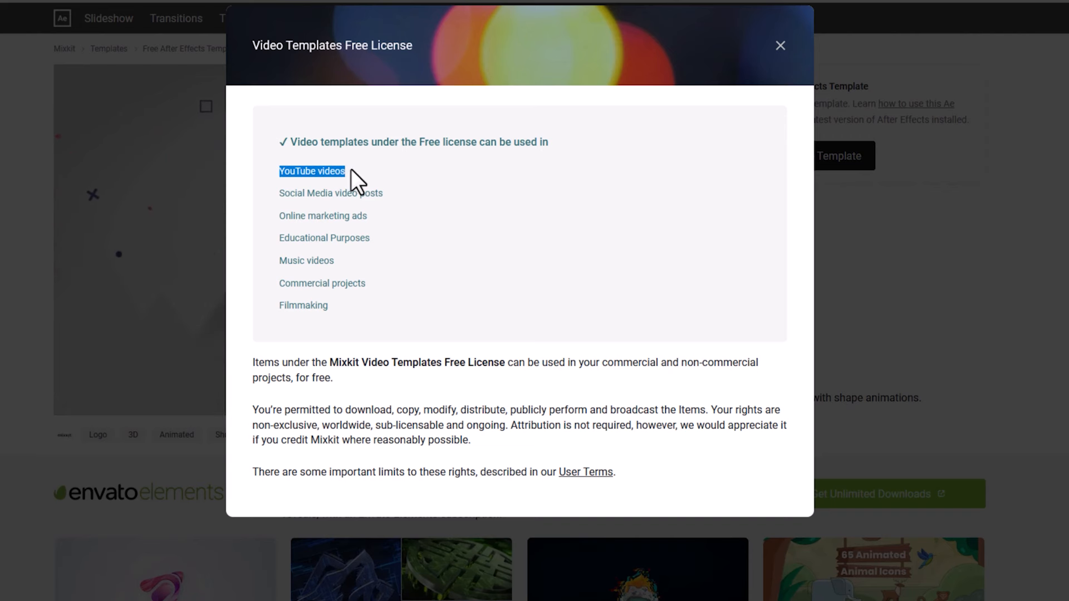
{"action": "left_click", "coordinate": [419, 171]}
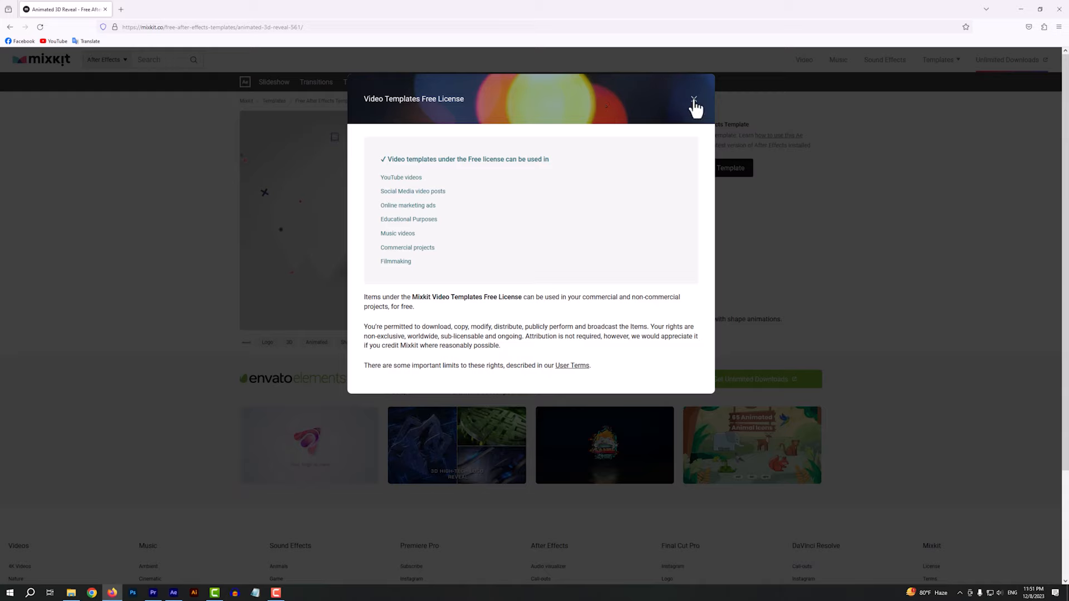
Download the free Animated 3D Reveal template and extract its ZIP archive in the Downloads folder
{"action": "left_click", "coordinate": [694, 99]}
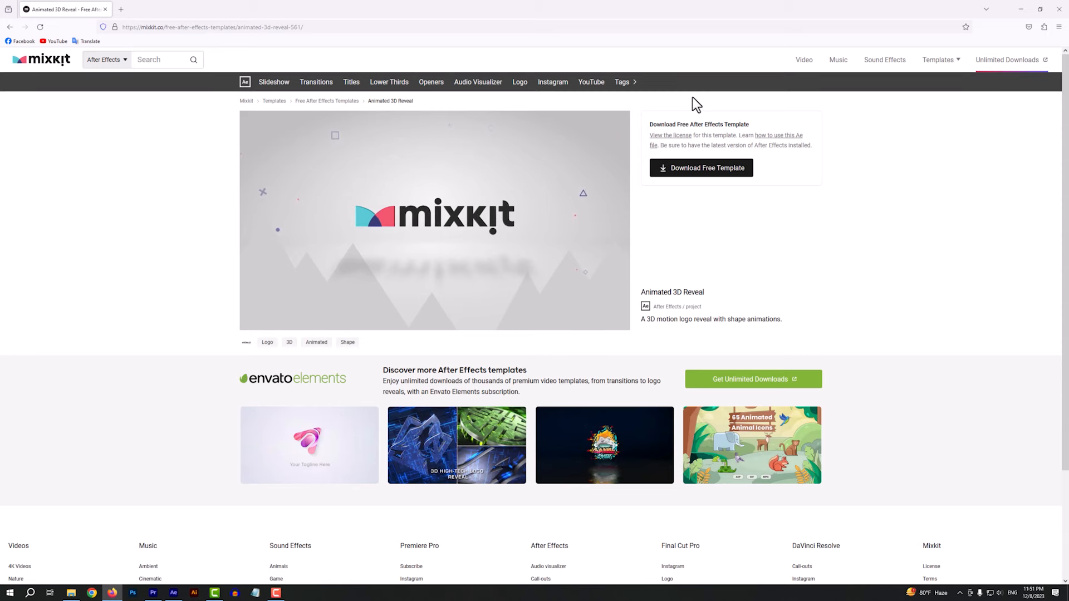
{"action": "left_click", "coordinate": [704, 174]}
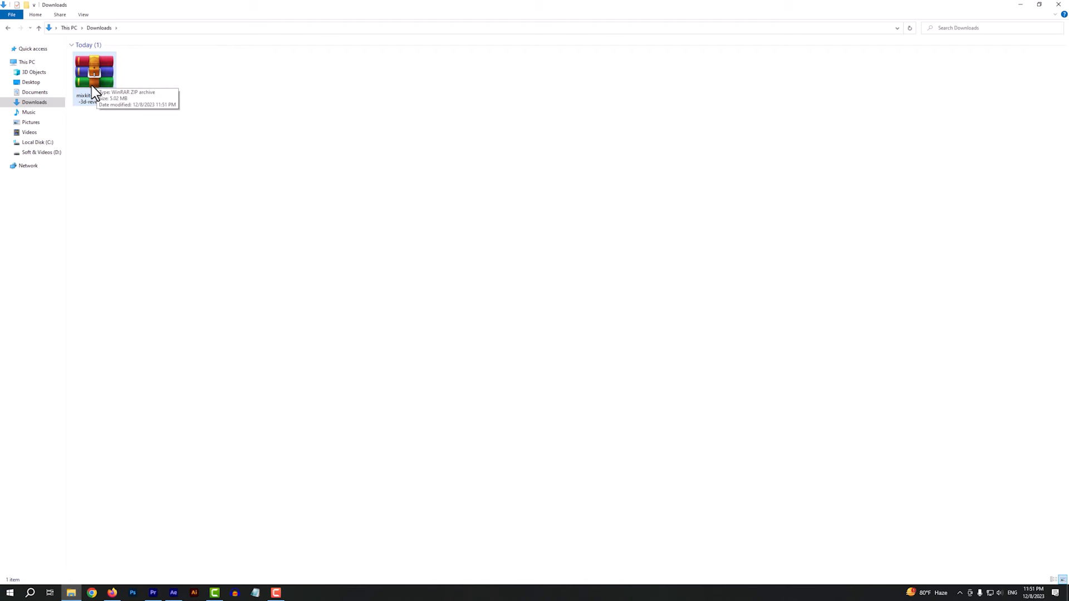
{"action": "left_click", "coordinate": [91, 85]}
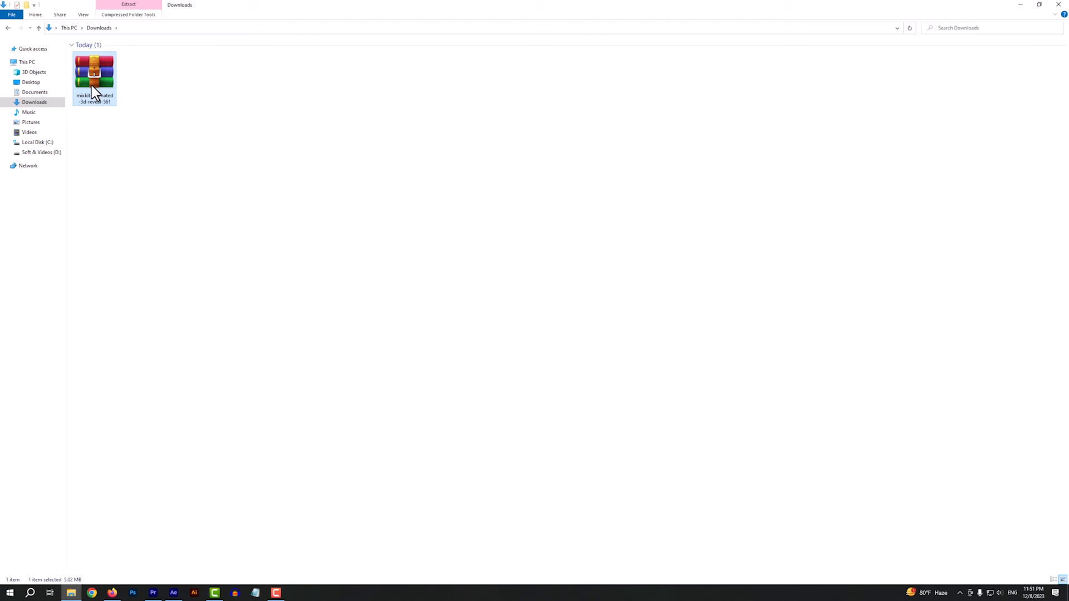
{"action": "right_click", "coordinate": [93, 87]}
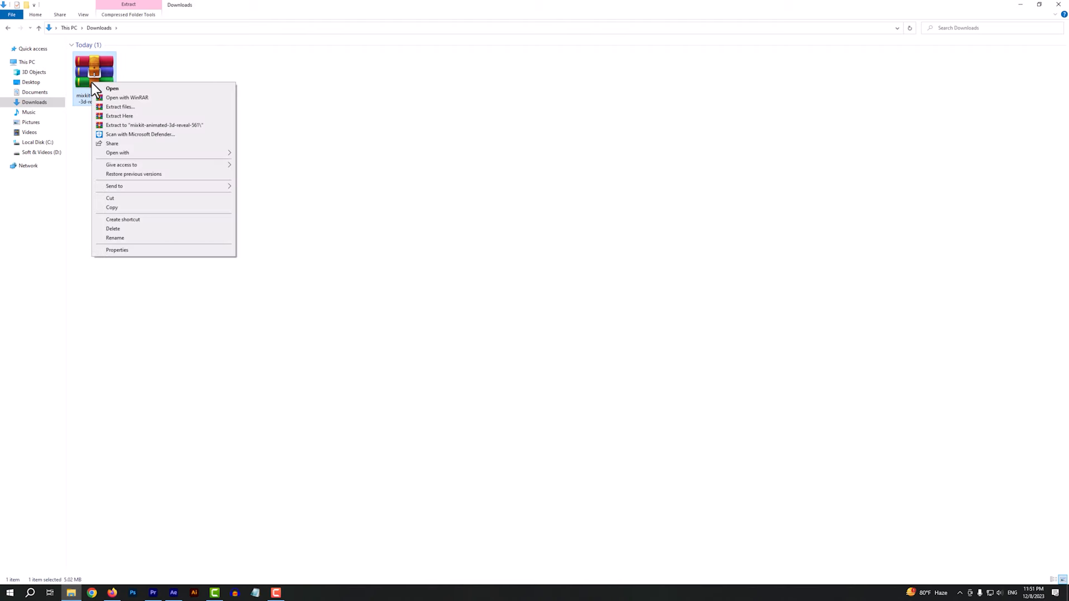
{"action": "left_click", "coordinate": [125, 115]}
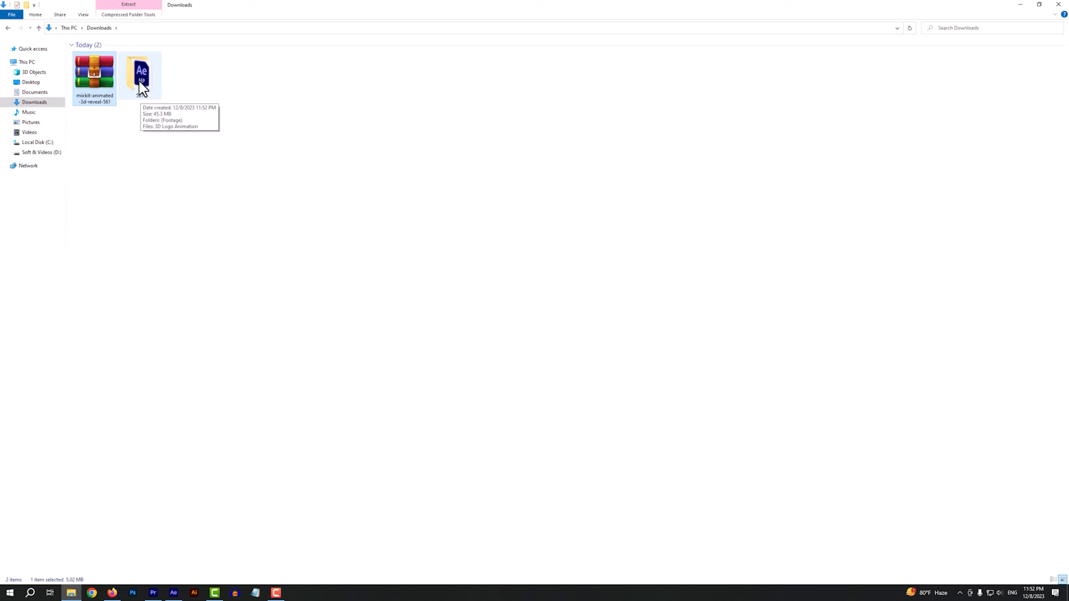
Open the 3D Logo Animation project from the extracted 561 folder in After Effects, accepting the version conversion and font substitution
{"action": "double_click", "coordinate": [144, 81]}
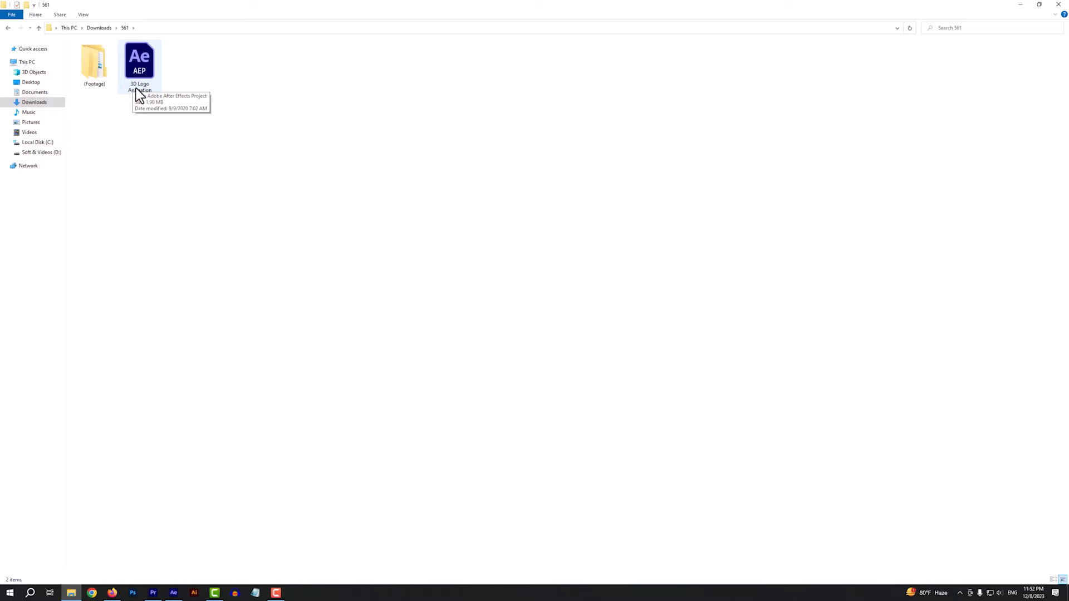
{"action": "double_click", "coordinate": [140, 74]}
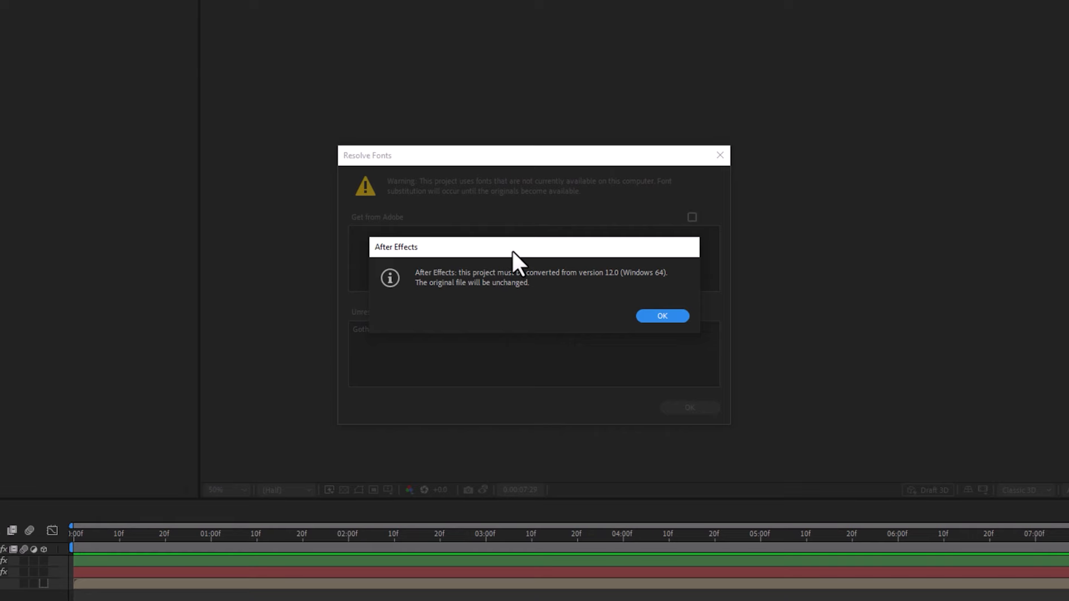
{"action": "left_click", "coordinate": [653, 317]}
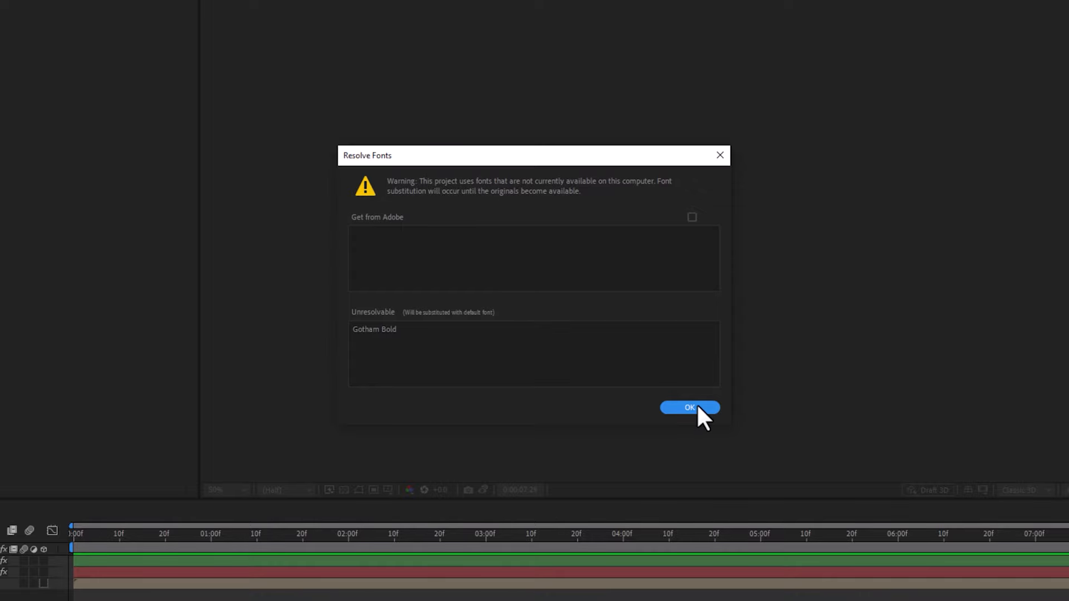
{"action": "left_click", "coordinate": [695, 407]}
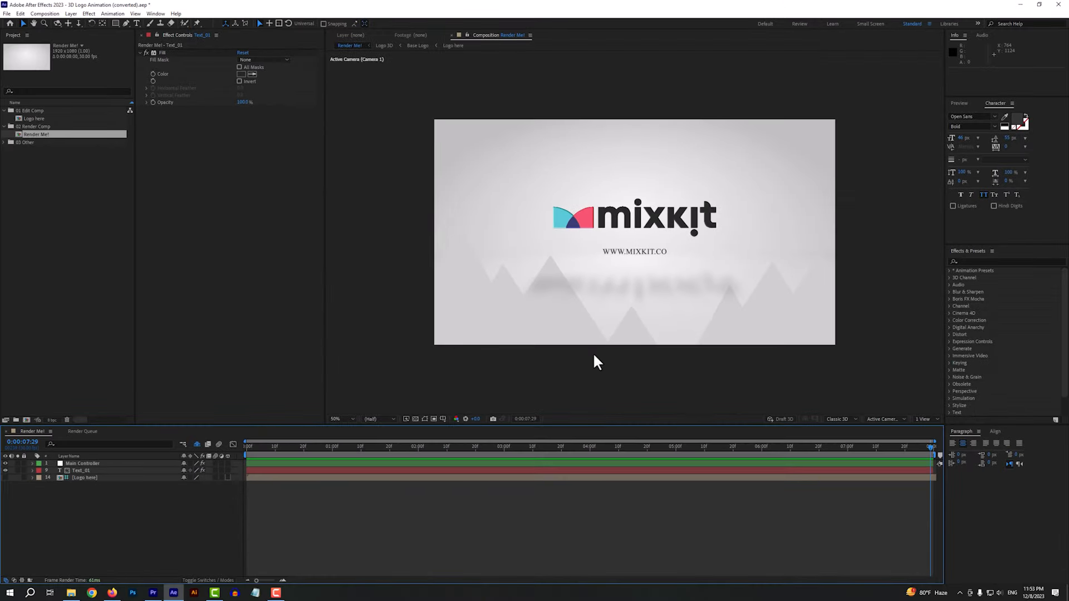
Preview the logo animation in the Render Me! composition
{"action": "left_click_drag", "start_coordinate": [282, 446], "coordinate": [503, 472]}
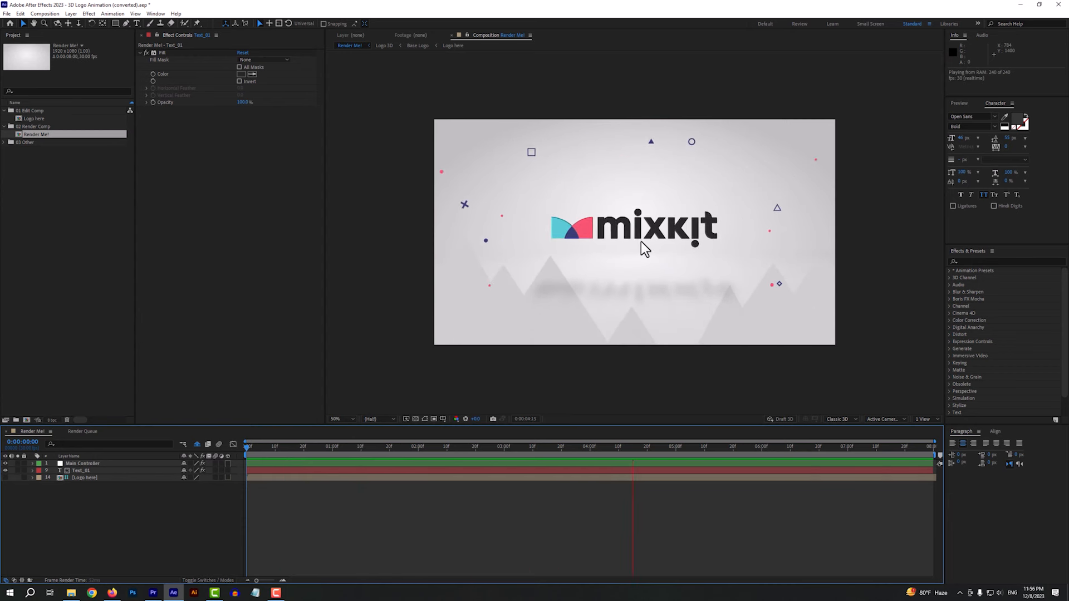
{"action": "key", "text": "space"}
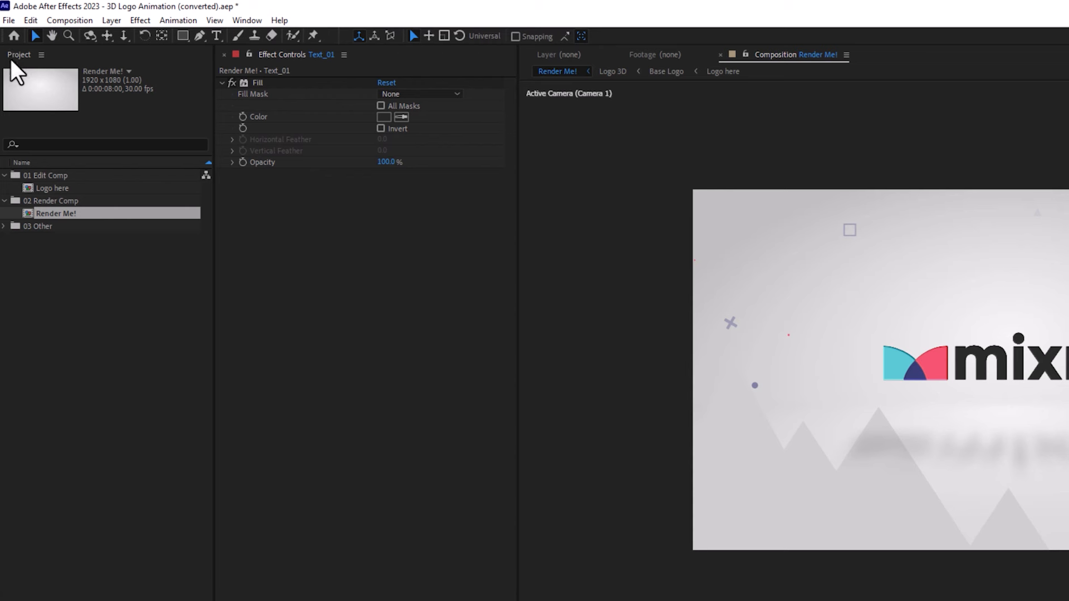
Replace the Multi Color PNG.png footage in the 03 Other Assets folder with the custom logo PNG from Pictures
{"action": "left_click", "coordinate": [4, 225]}
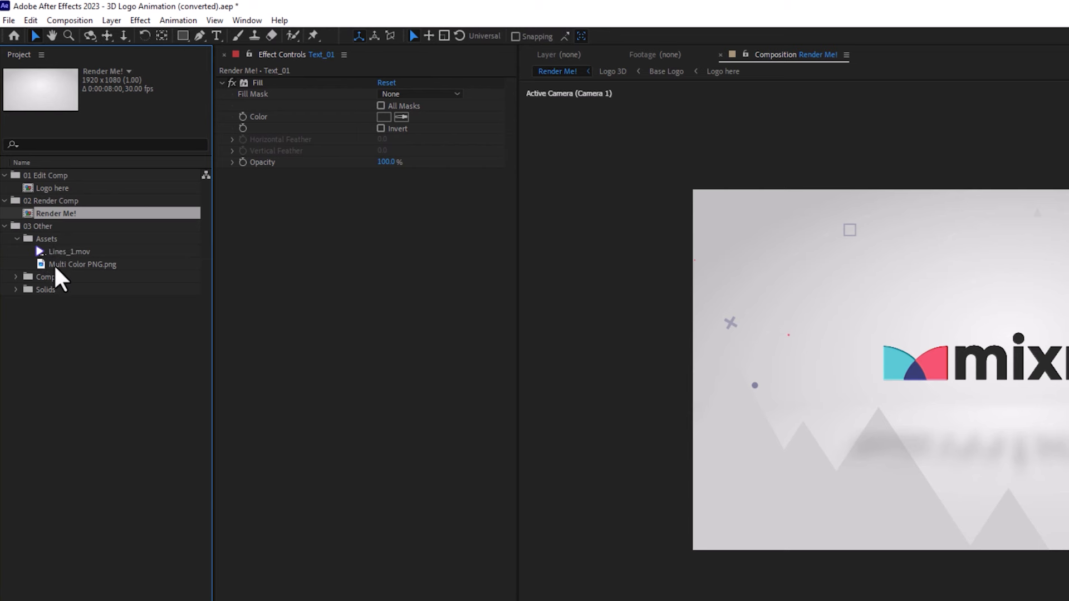
{"action": "left_click", "coordinate": [73, 265]}
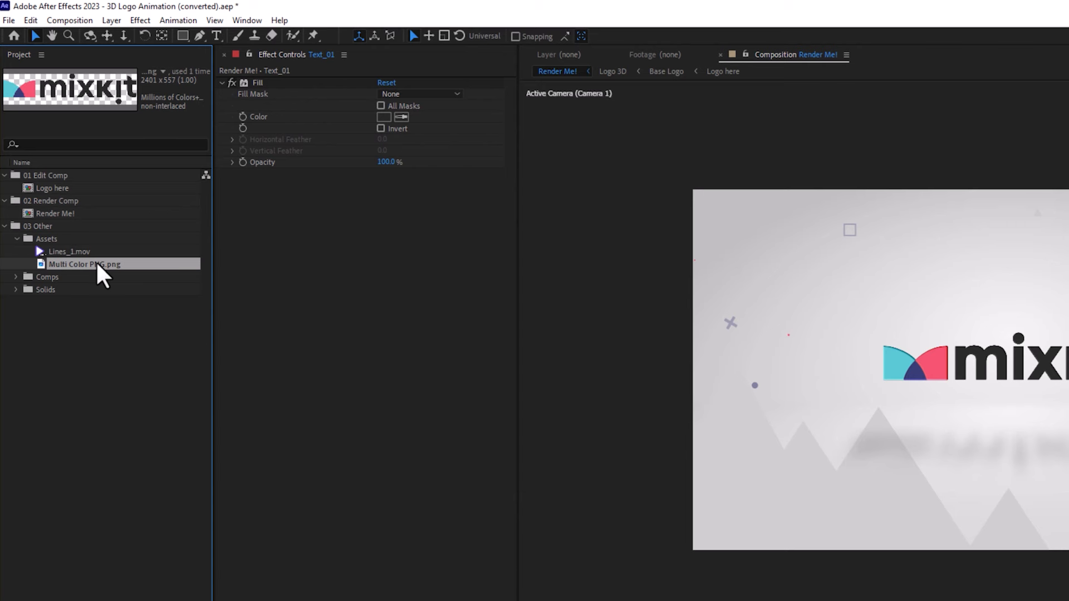
{"action": "right_click", "coordinate": [102, 262]}
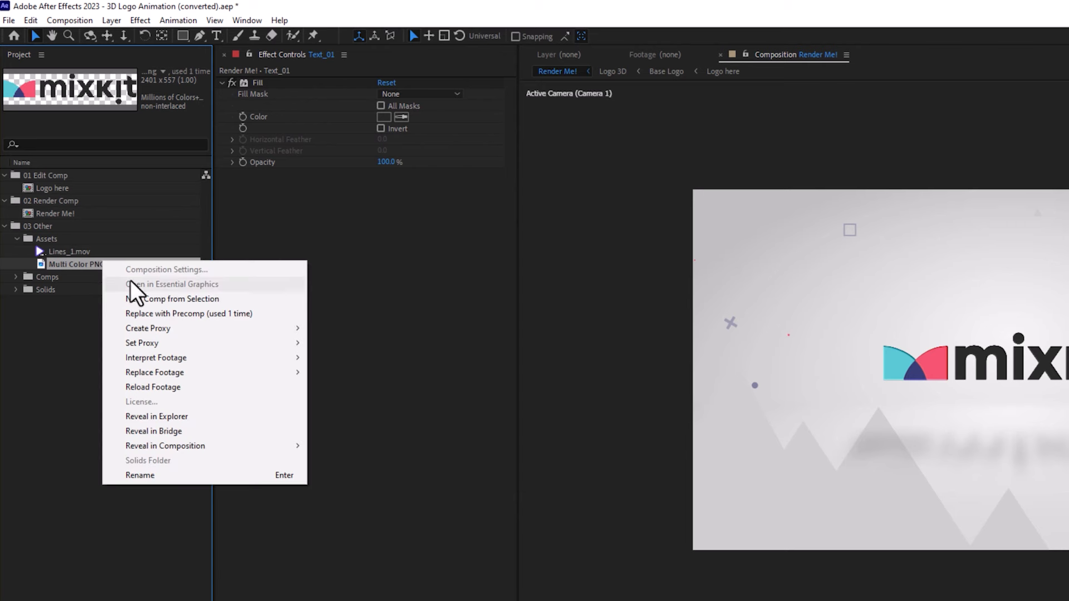
{"action": "mouse_move", "coordinate": [157, 373]}
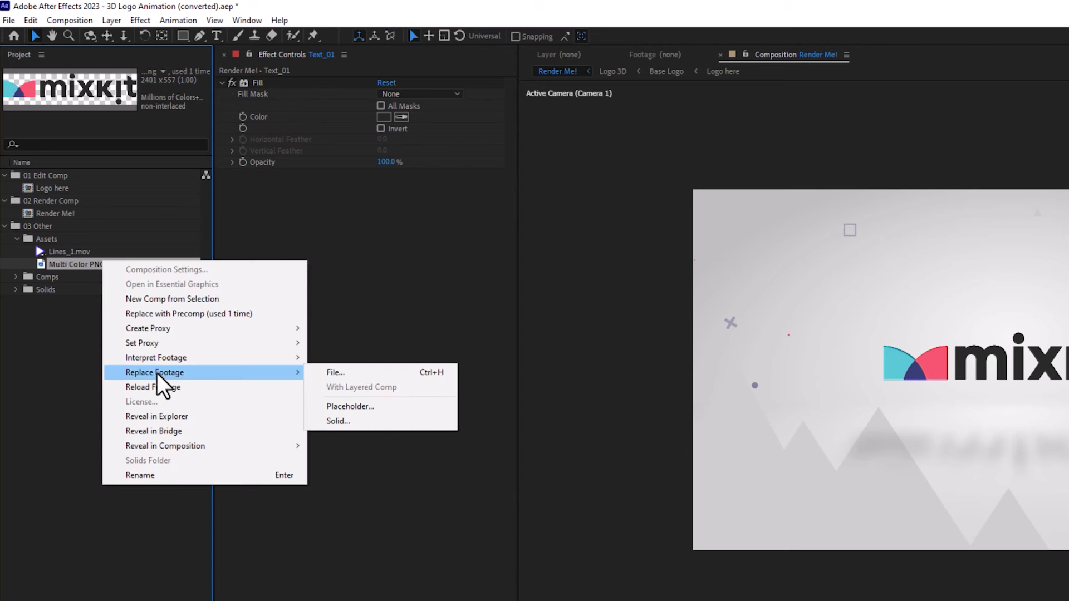
{"action": "left_click", "coordinate": [332, 370]}
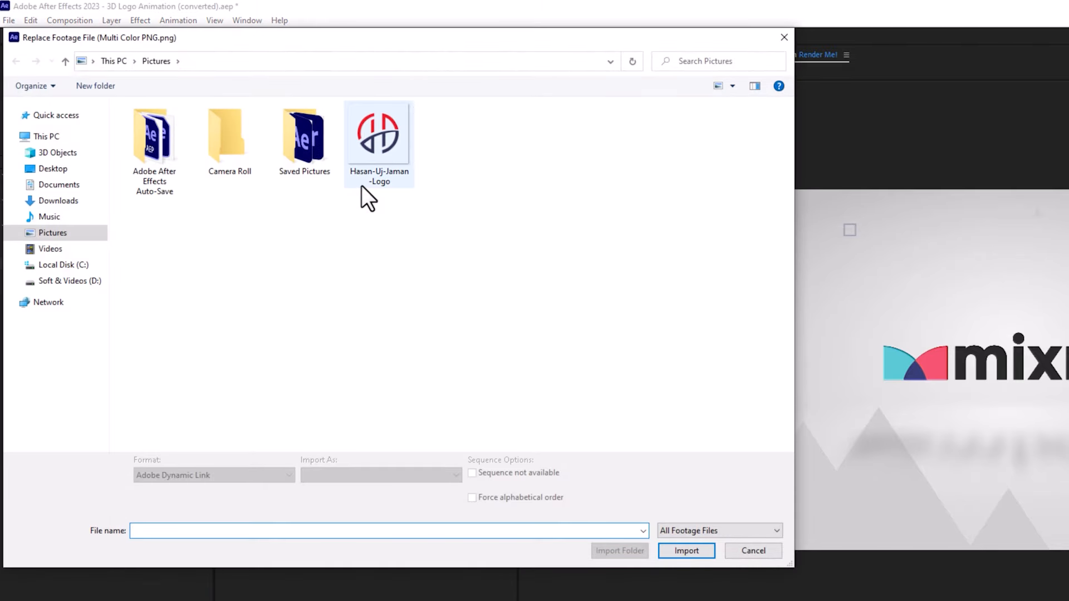
{"action": "left_click", "coordinate": [374, 135]}
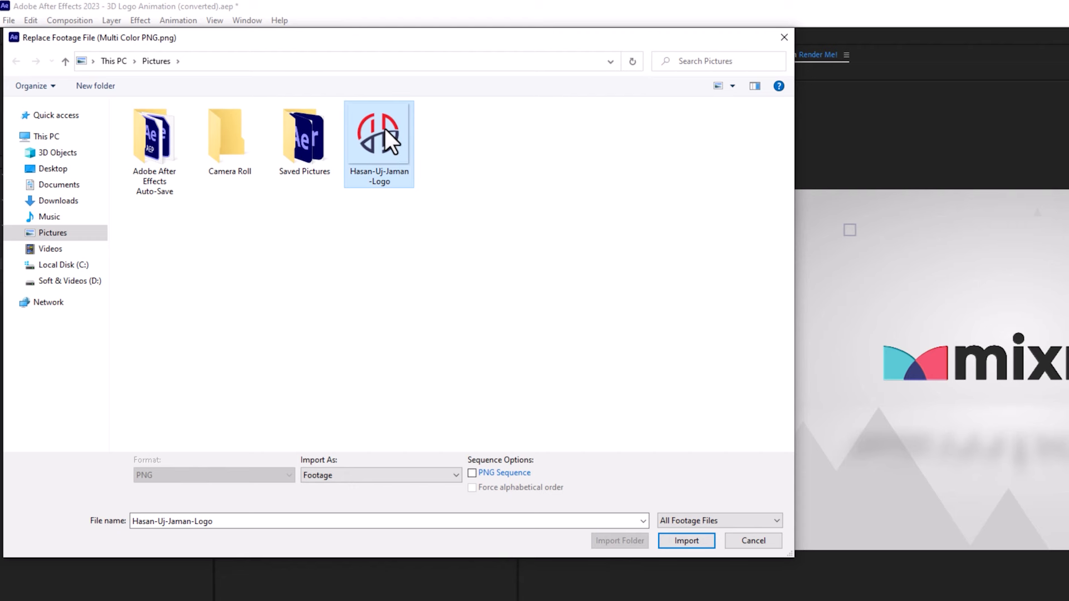
{"action": "left_click", "coordinate": [686, 540]}
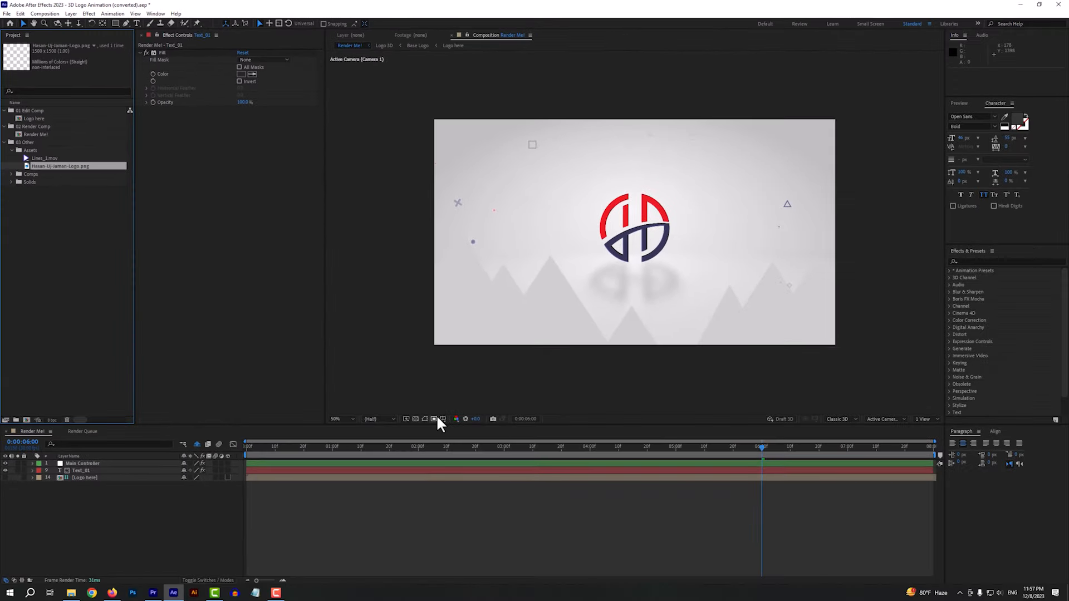
Scrub through the Render Me! timeline to check the replaced logo, stopping at 0:00:07:20
{"action": "left_click", "coordinate": [445, 449]}
{"action": "mouse_move", "coordinate": [446, 452]}
{"action": "left_mouse_down"}
{"action": "mouse_move", "coordinate": [537, 452]}
{"action": "mouse_move", "coordinate": [306, 452]}
{"action": "mouse_move", "coordinate": [435, 455]}
{"action": "left_mouse_up"}
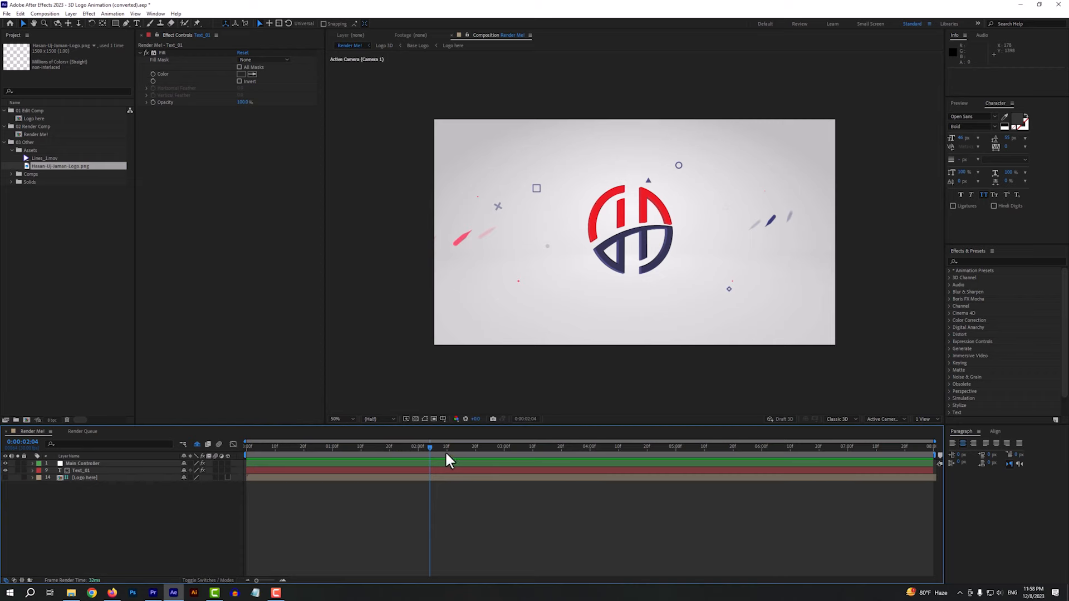
{"action": "left_click_drag", "start_coordinate": [446, 454], "coordinate": [897, 464]}
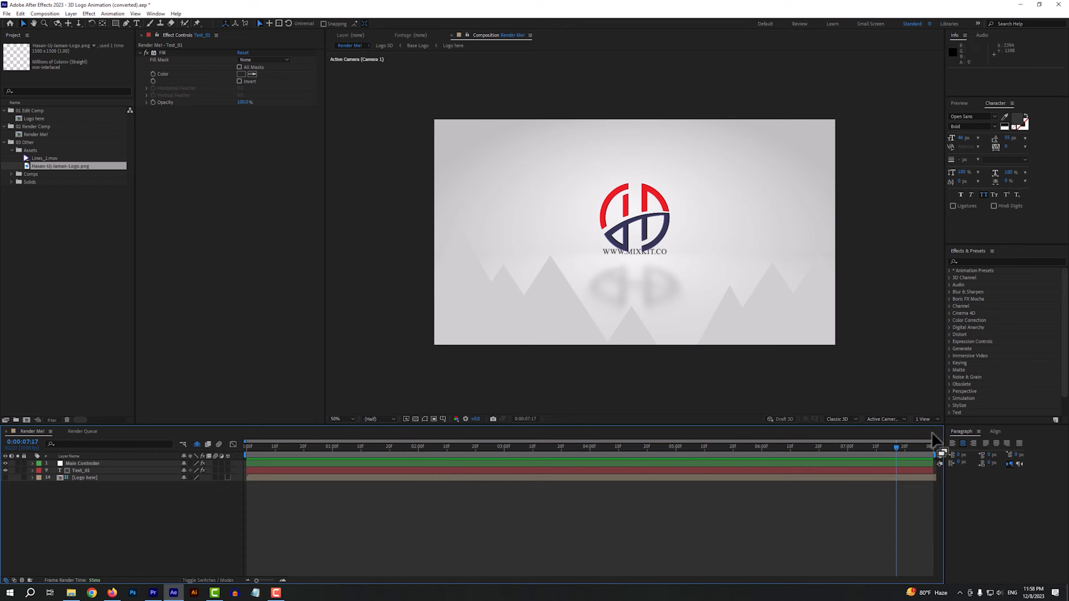
{"action": "left_click_drag", "start_coordinate": [892, 451], "coordinate": [906, 450]}
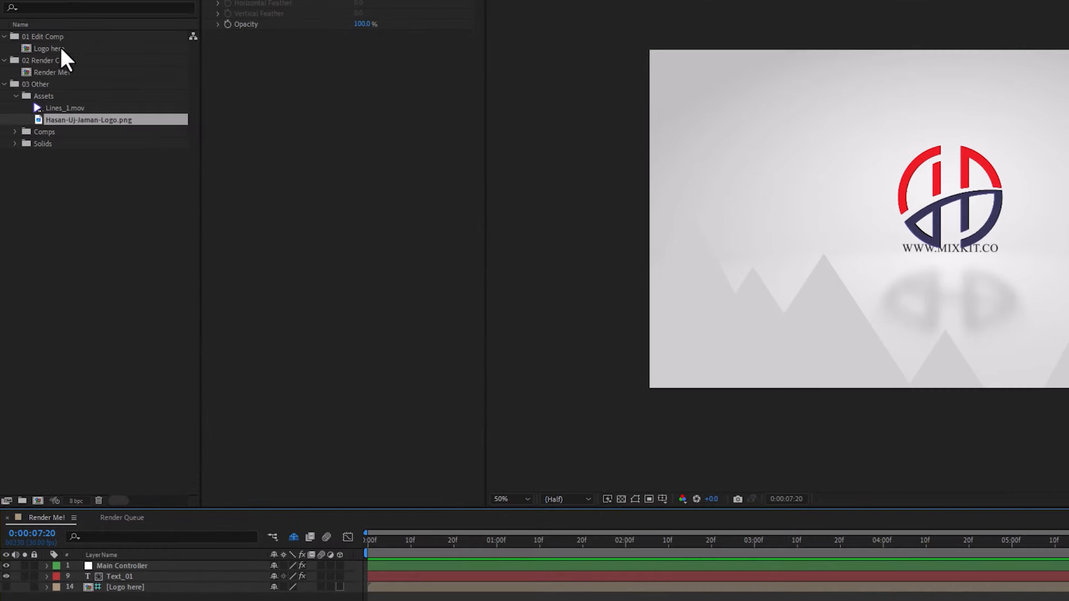
Open the Logo here composition and set the logo layer's Scale to 25%
{"action": "double_click", "coordinate": [56, 49]}
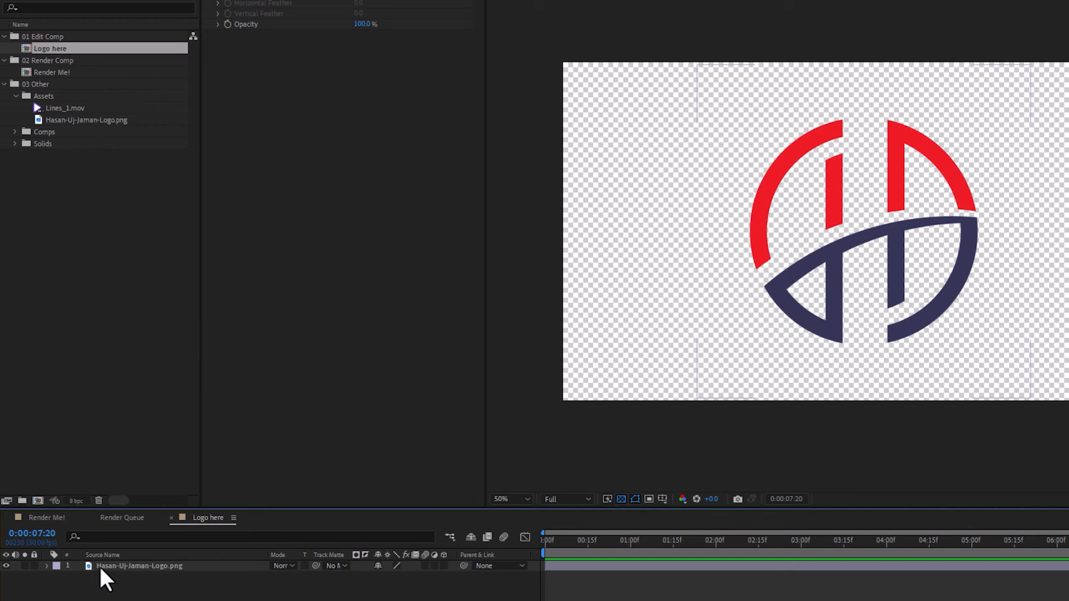
{"action": "left_click", "coordinate": [145, 568]}
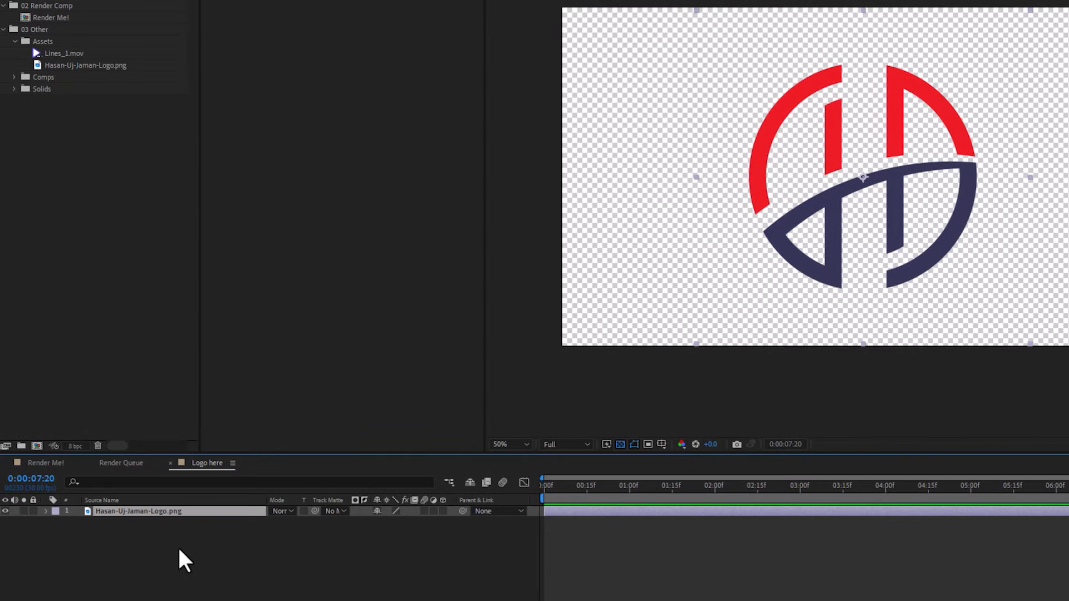
{"action": "key", "text": "s"}
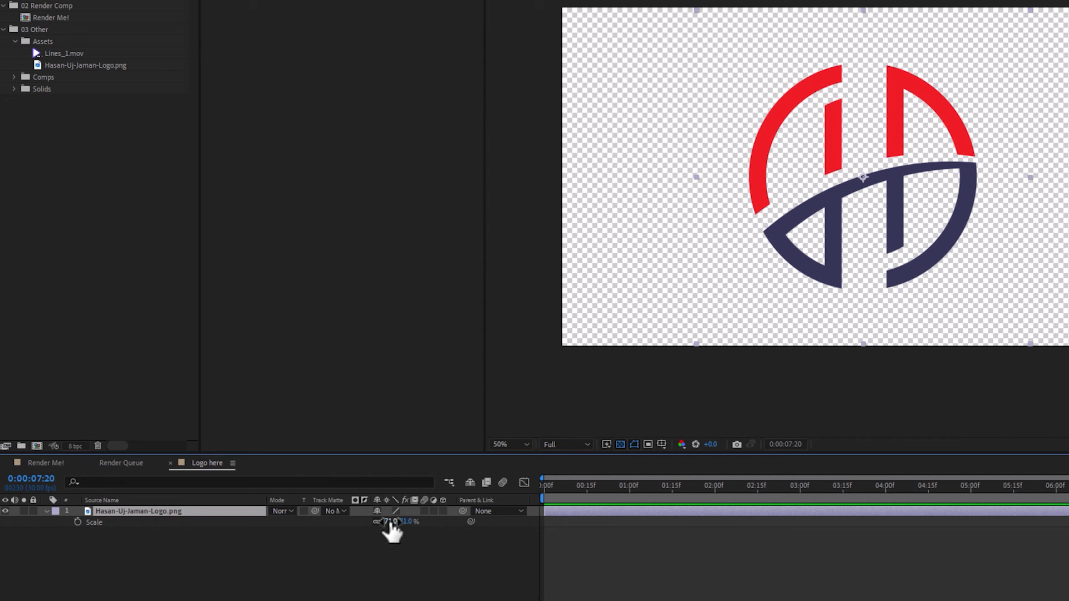
{"action": "left_click", "coordinate": [392, 524]}
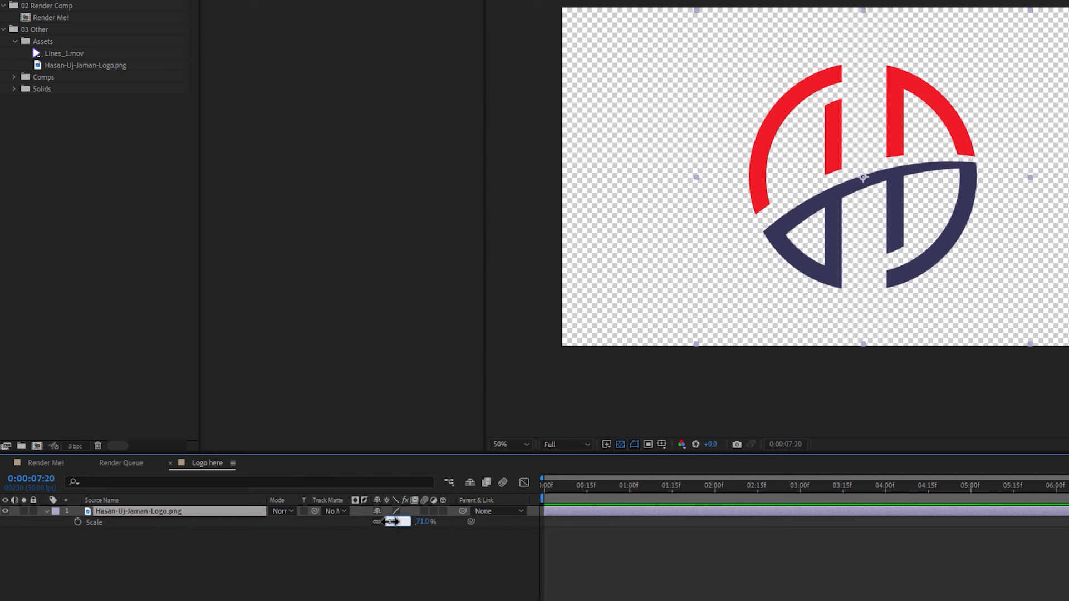
{"action": "type", "text": "25"}
{"action": "key", "text": "Return"}
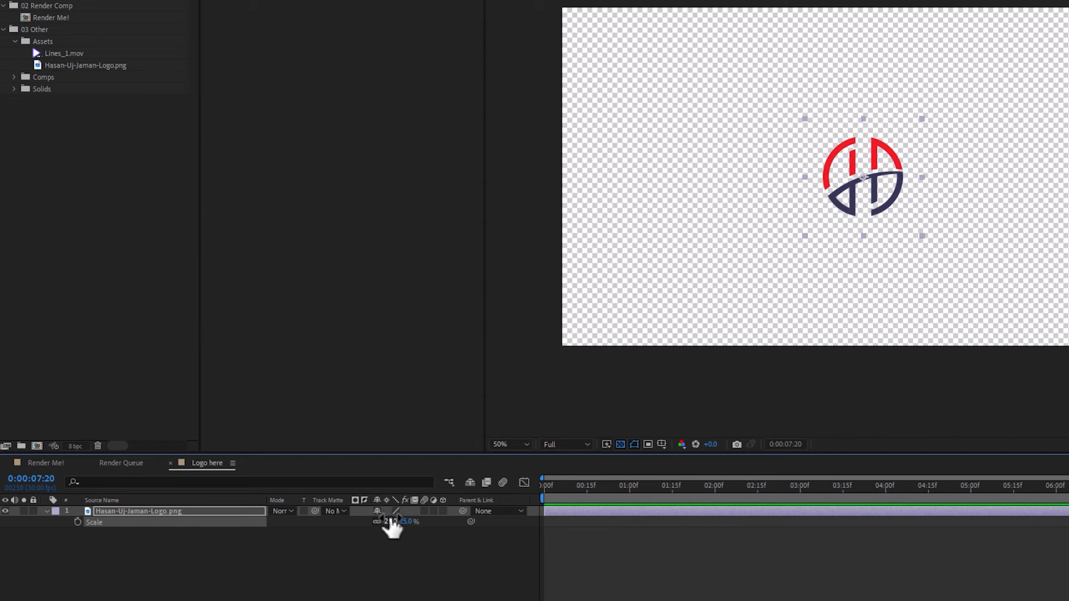
Set the logo layer's Scale to 56% in the Logo here composition
{"action": "left_click", "coordinate": [390, 522]}
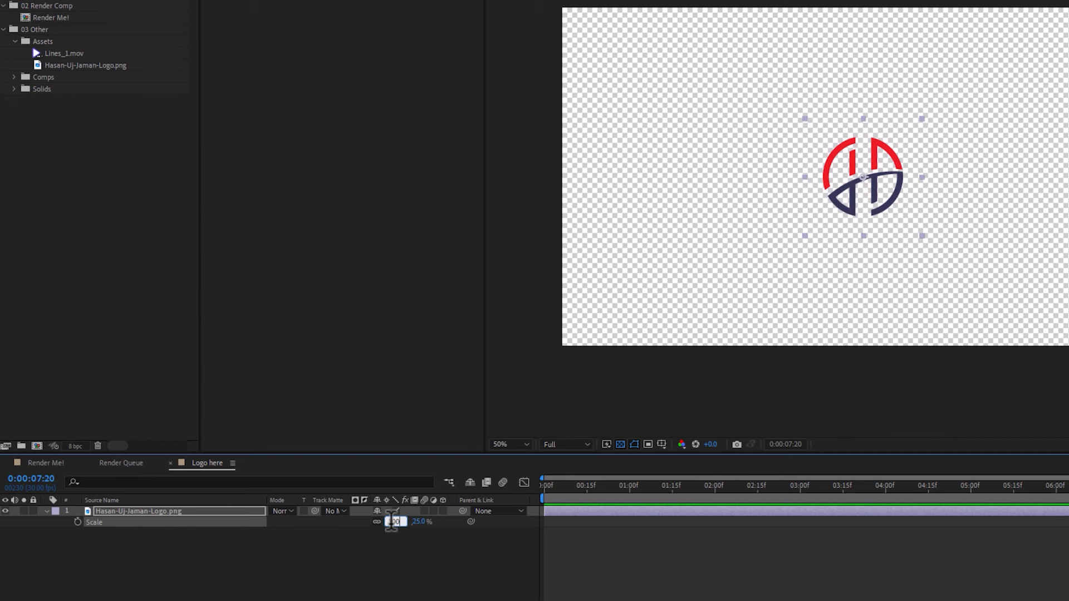
{"action": "key", "text": "Return"}
{"action": "left_click", "coordinate": [392, 521]}
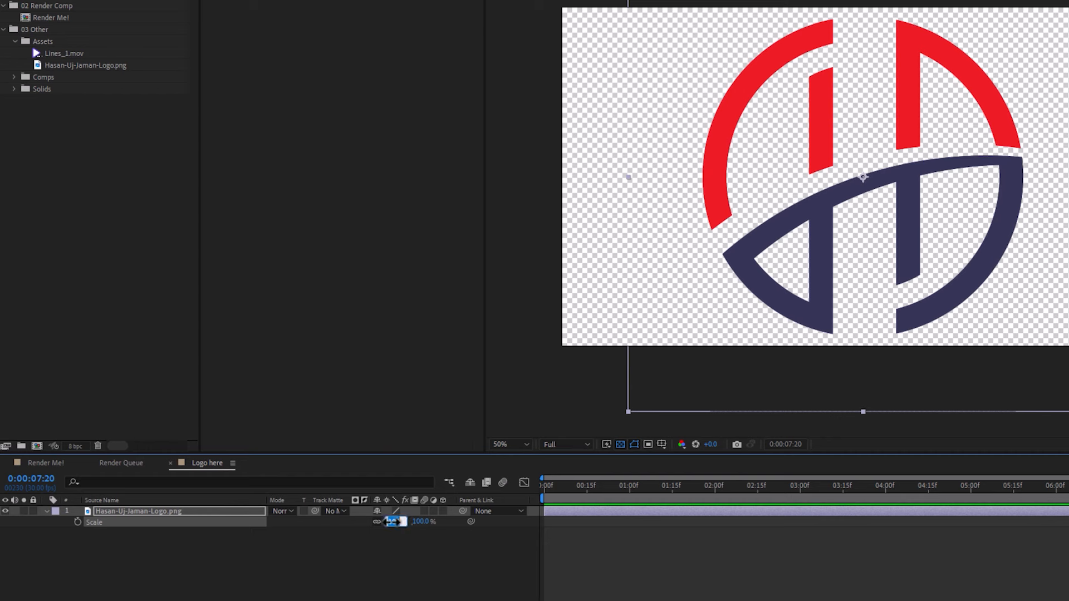
{"action": "type", "text": "56"}
{"action": "key", "text": "Return"}
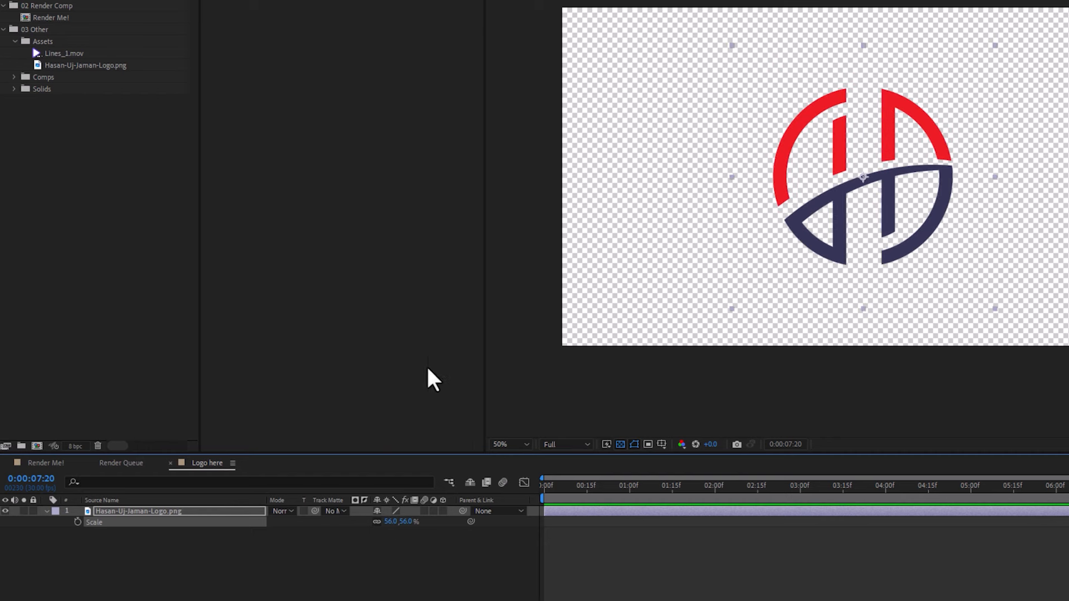
{"action": "left_click", "coordinate": [47, 465]}
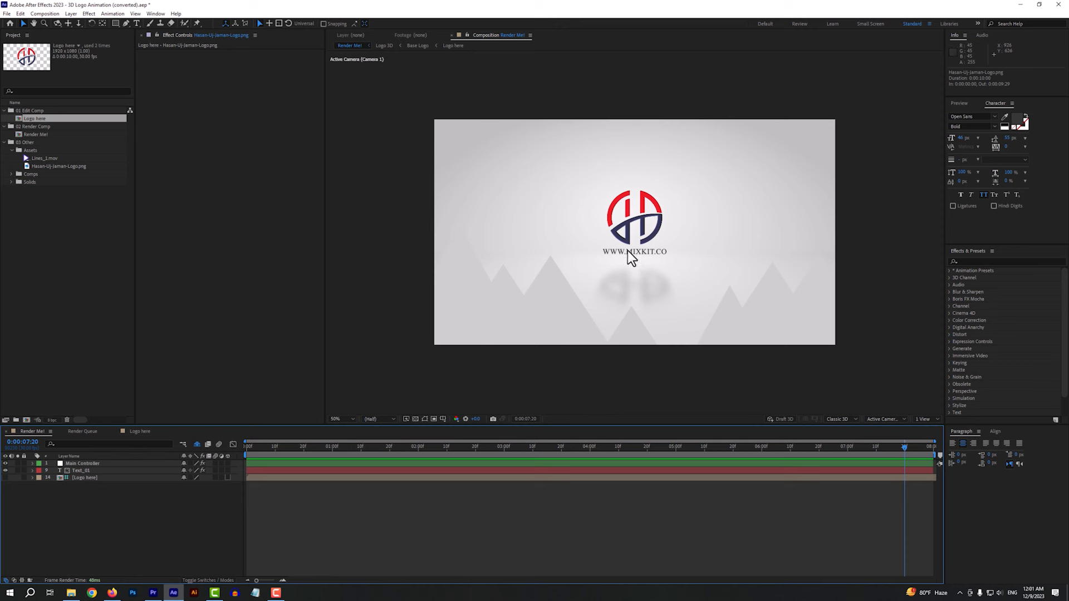
{"action": "double_click", "coordinate": [78, 471]}
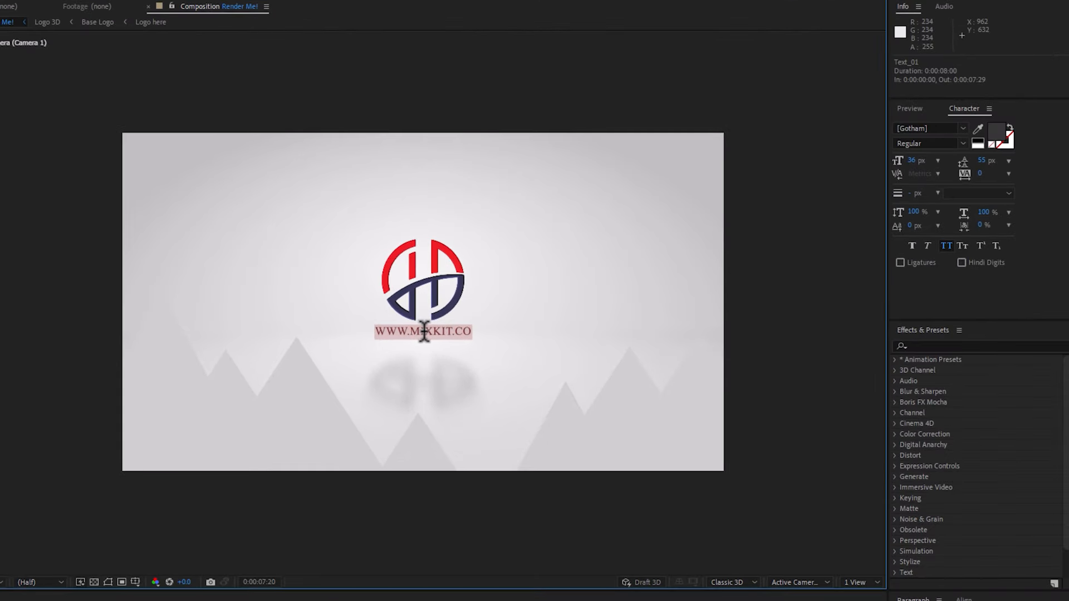
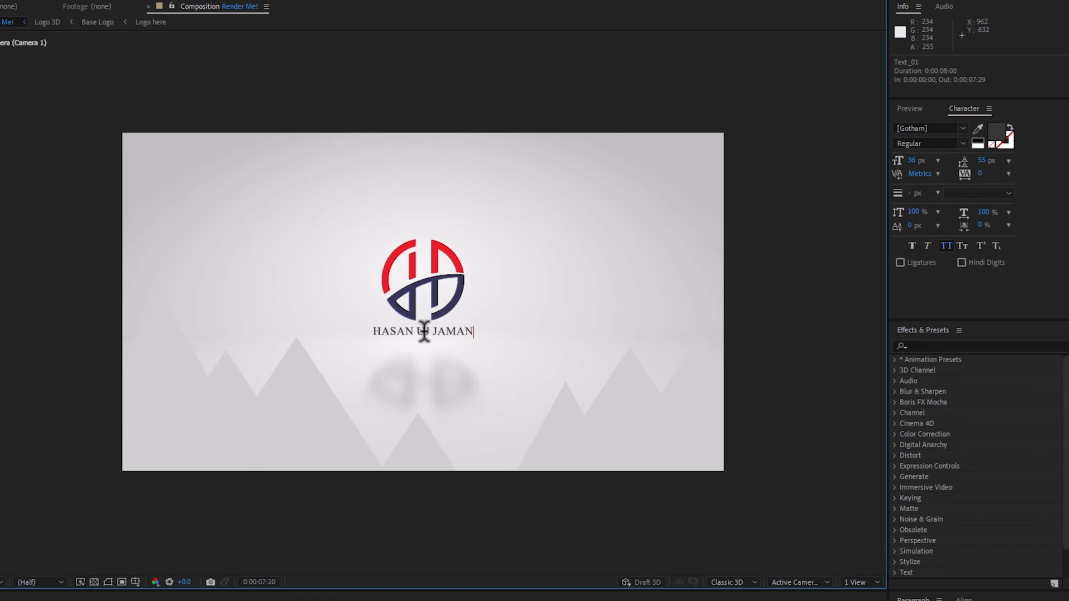
Format the whole name text under the logo in Open Sans SemiBold at 50 px
{"action": "key", "text": "ctrl+a"}
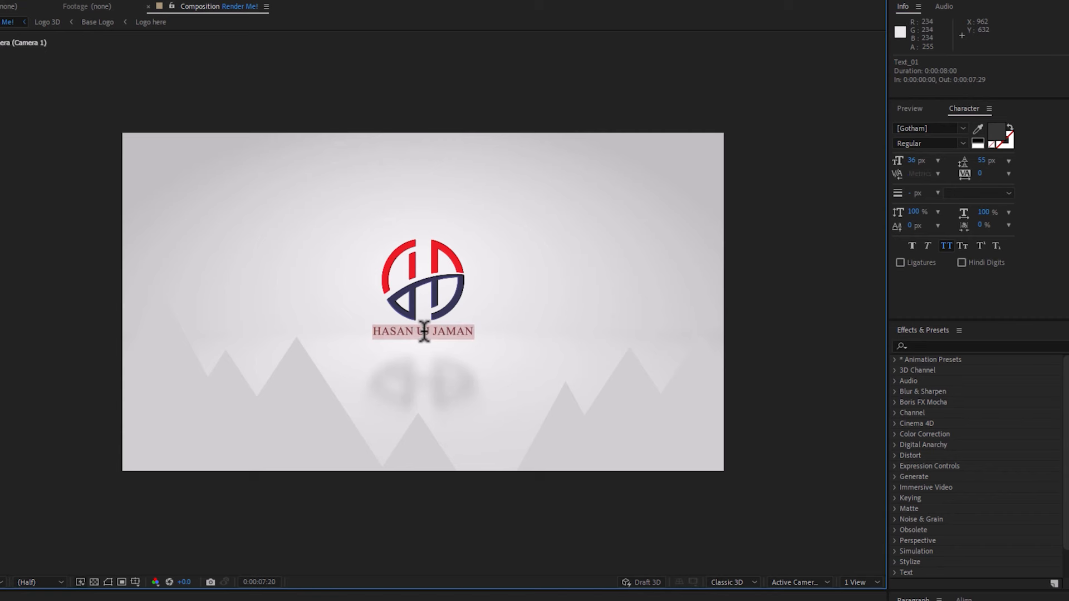
{"action": "left_click", "coordinate": [936, 128]}
{"action": "type", "text": "OPEN"}
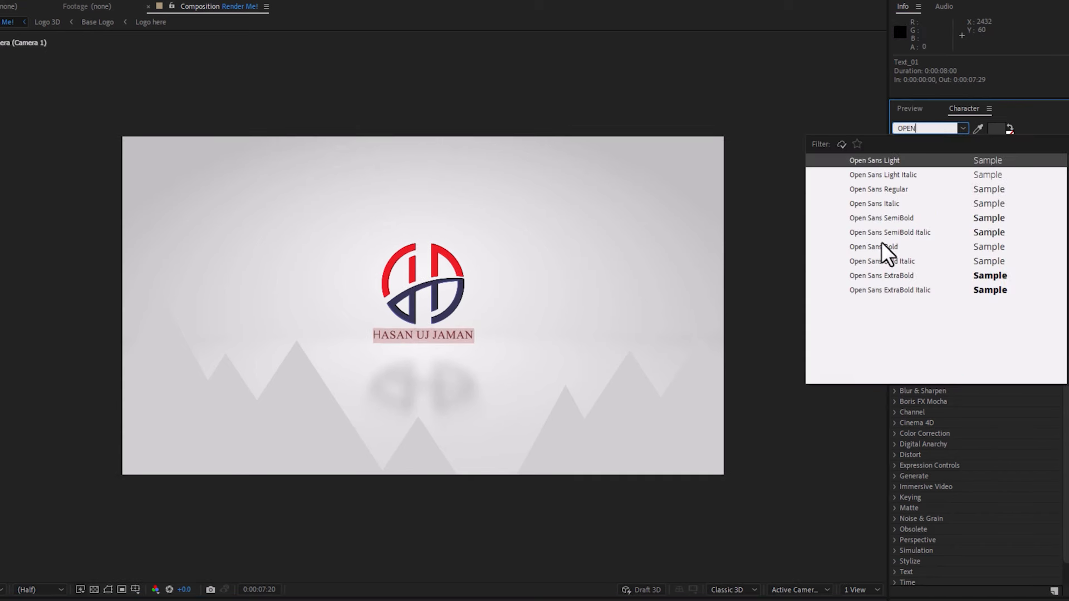
{"action": "left_click", "coordinate": [882, 217]}
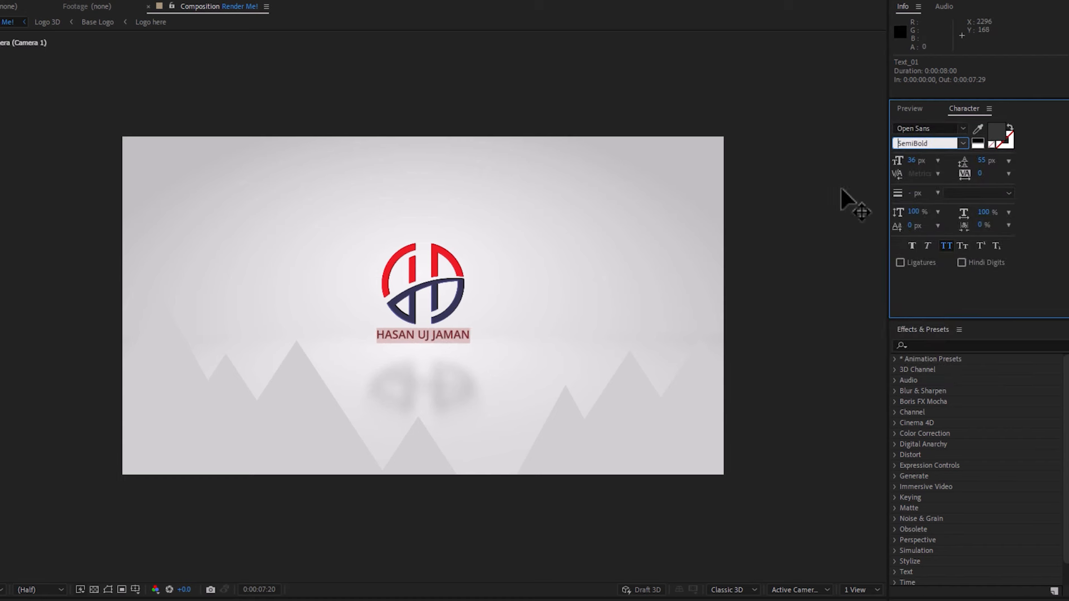
{"action": "left_click", "coordinate": [917, 160]}
{"action": "type", "text": "50"}
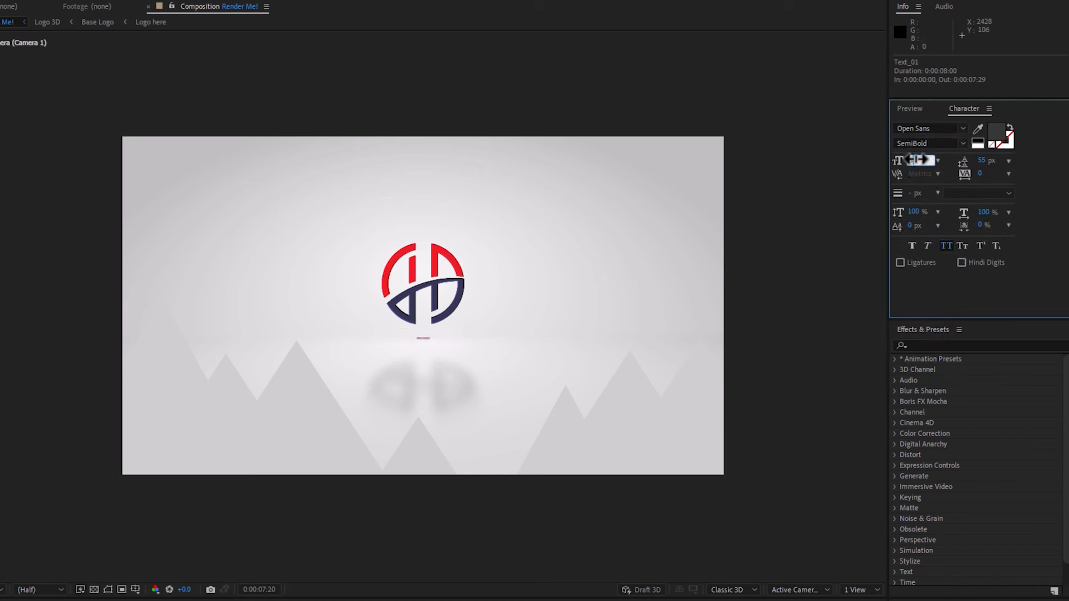
Set the name text's fill colour to dark blue 01193D and move the text slightly lower beneath the logo
{"action": "left_click", "coordinate": [1000, 131]}
{"action": "left_click", "coordinate": [300, 384]}
{"action": "left_click_drag", "start_coordinate": [279, 428], "coordinate": [279, 441]}
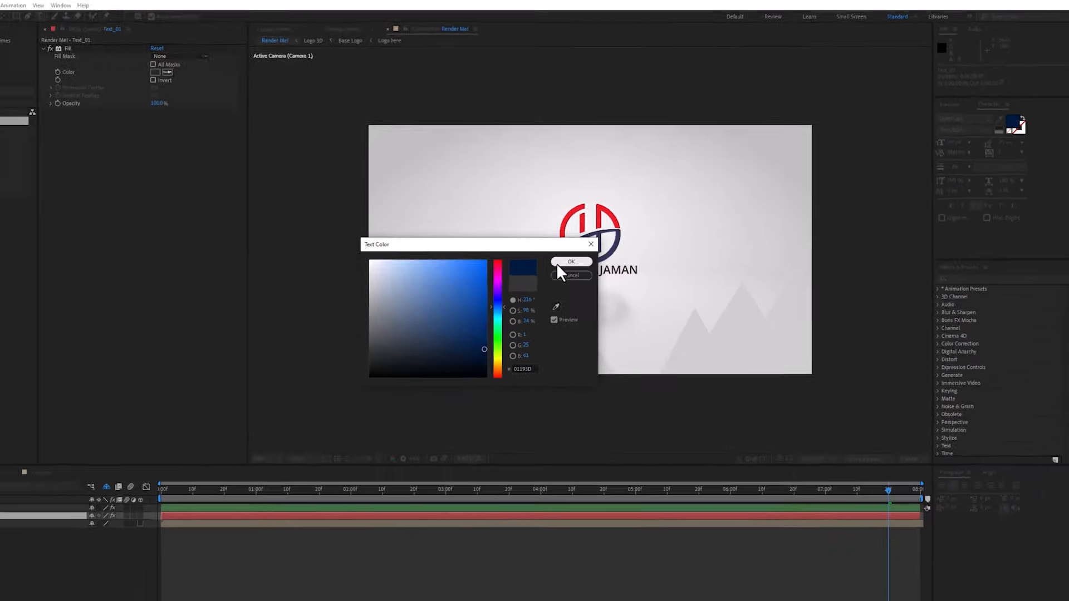
{"action": "left_click", "coordinate": [397, 322]}
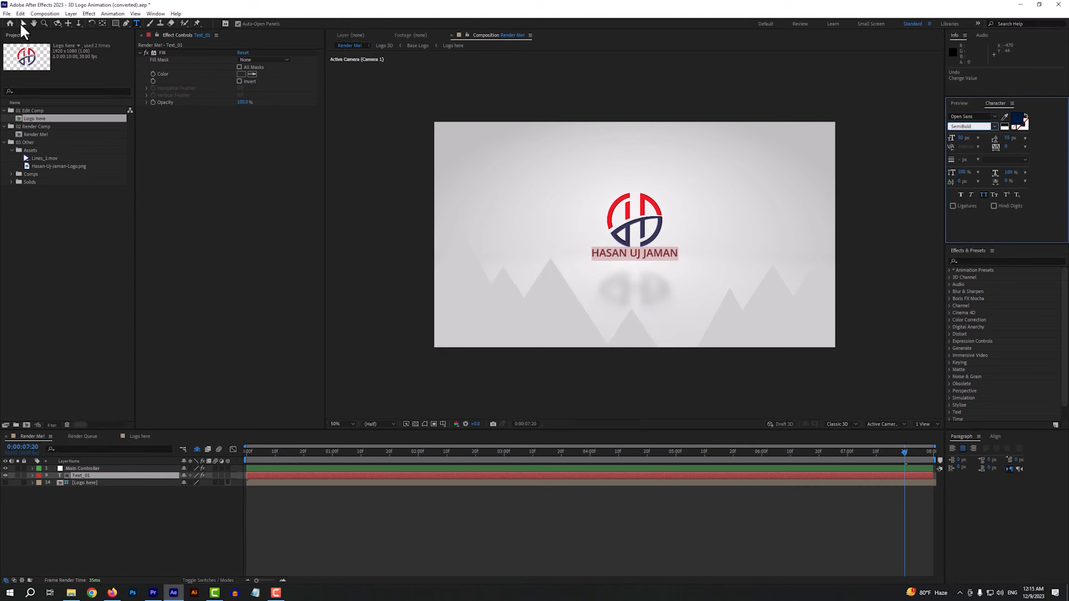
{"action": "left_click", "coordinate": [22, 24]}
{"action": "left_click_drag", "start_coordinate": [640, 252], "coordinate": [639, 257]}
Scrub through the Render Me! timeline to check the customized logo and text animation
{"action": "left_click_drag", "start_coordinate": [583, 450], "coordinate": [871, 452]}
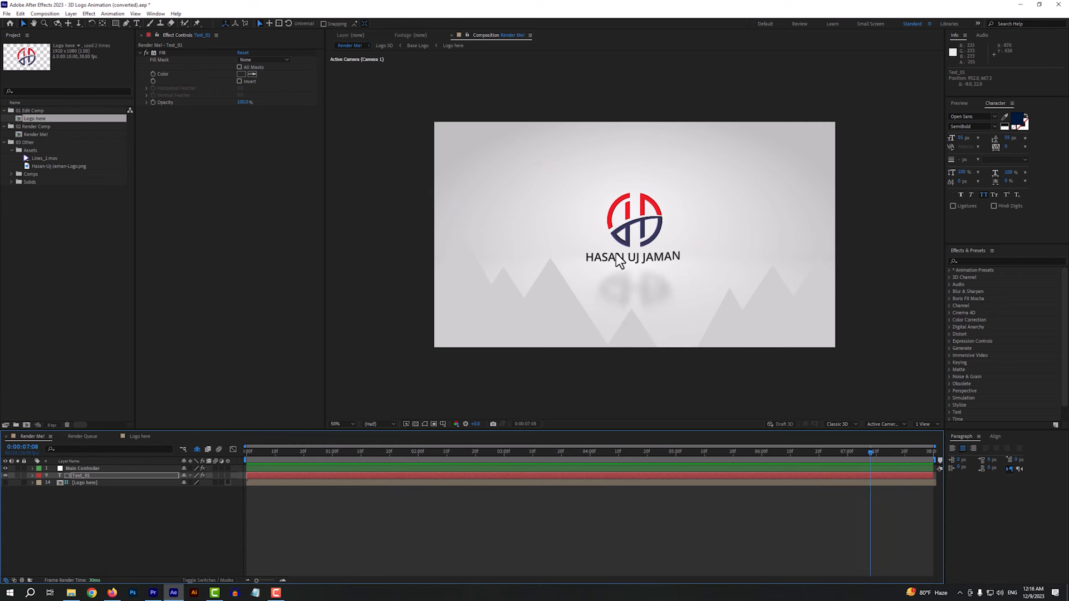
{"action": "left_click_drag", "start_coordinate": [698, 456], "coordinate": [375, 457]}
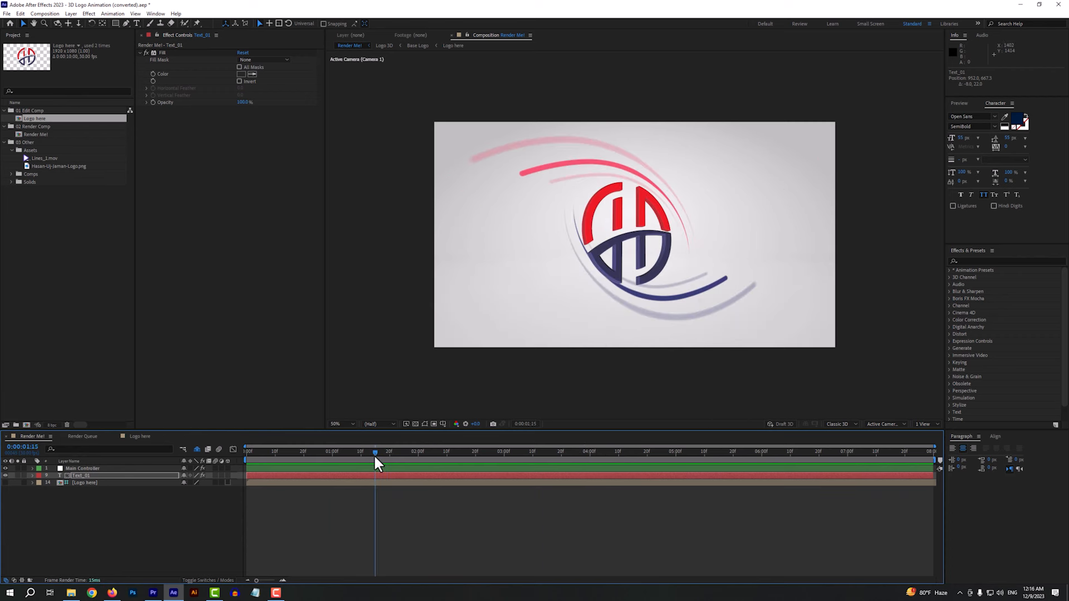
{"action": "left_click_drag", "start_coordinate": [374, 452], "coordinate": [475, 451]}
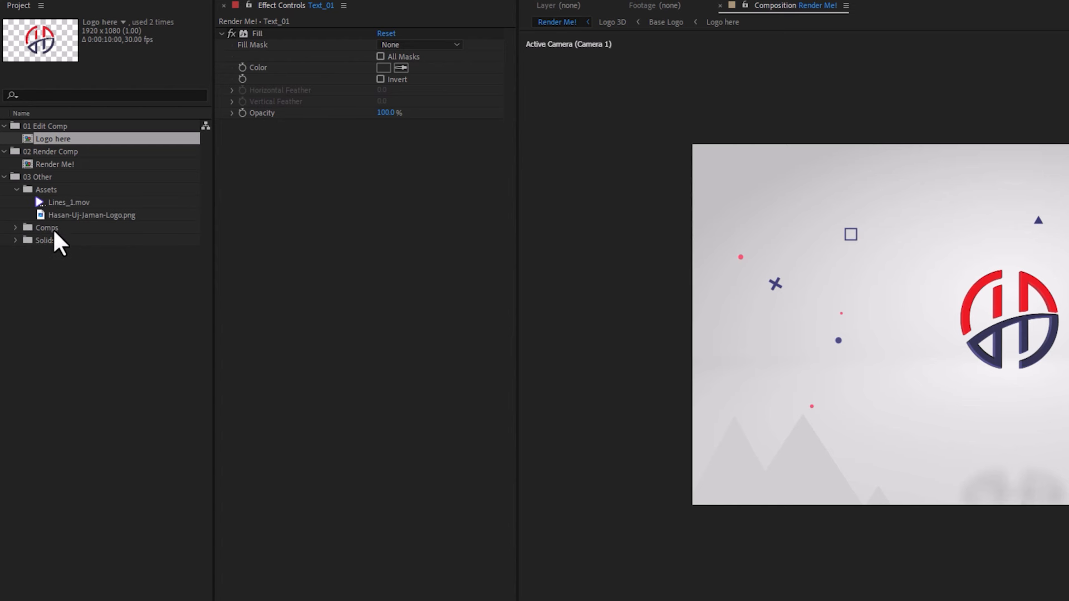
Examine the Comps and Solids folders under 03 Other, including Base Logo, Buttom Mountain, Logo 3D and Scattering elements 01
{"action": "left_click", "coordinate": [14, 229]}
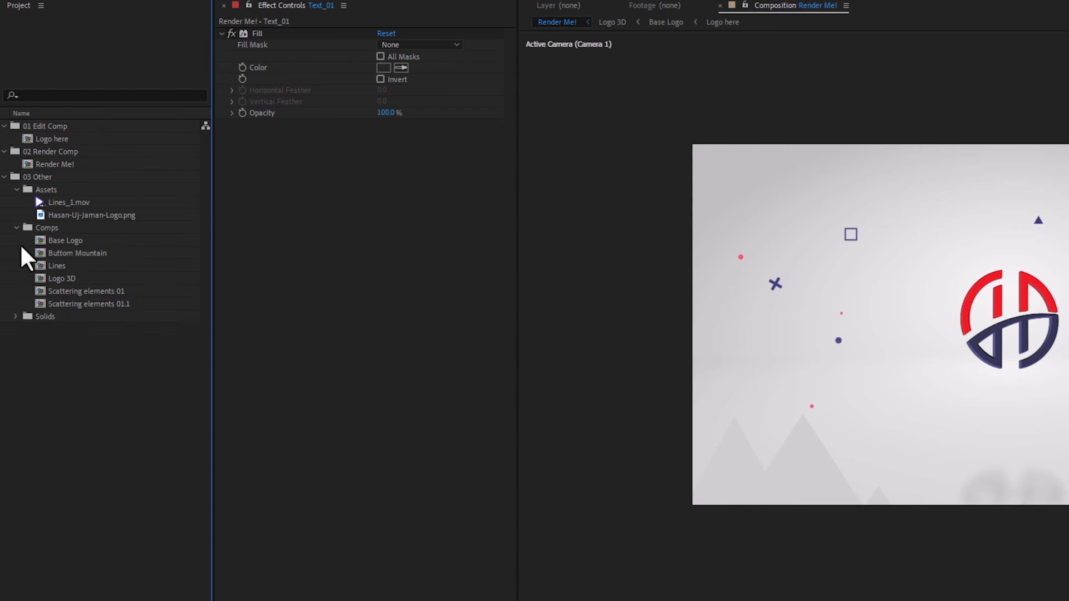
{"action": "left_click", "coordinate": [63, 244]}
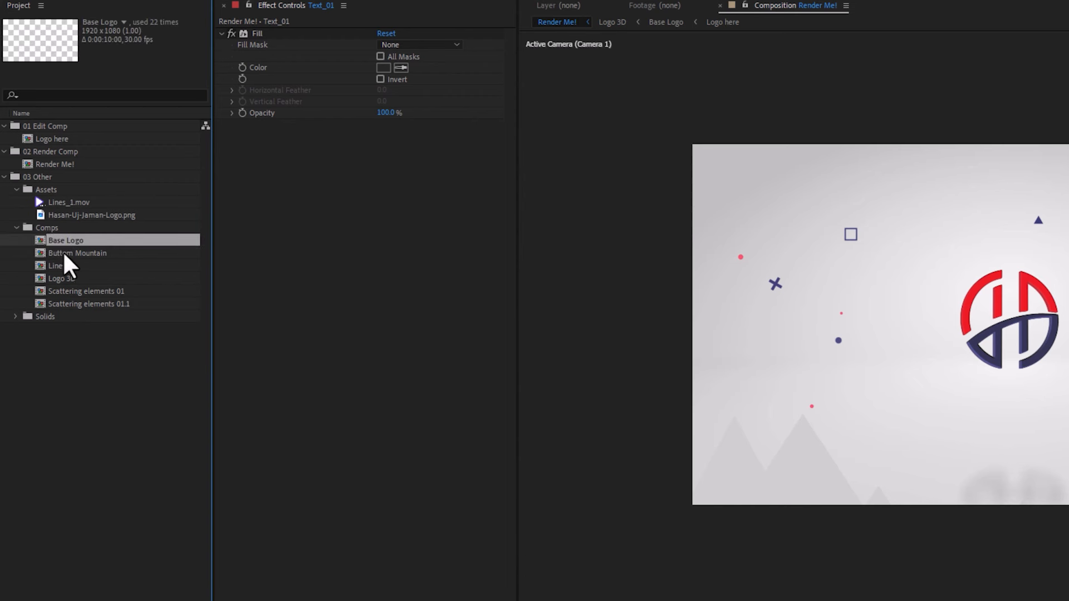
{"action": "left_click", "coordinate": [90, 254]}
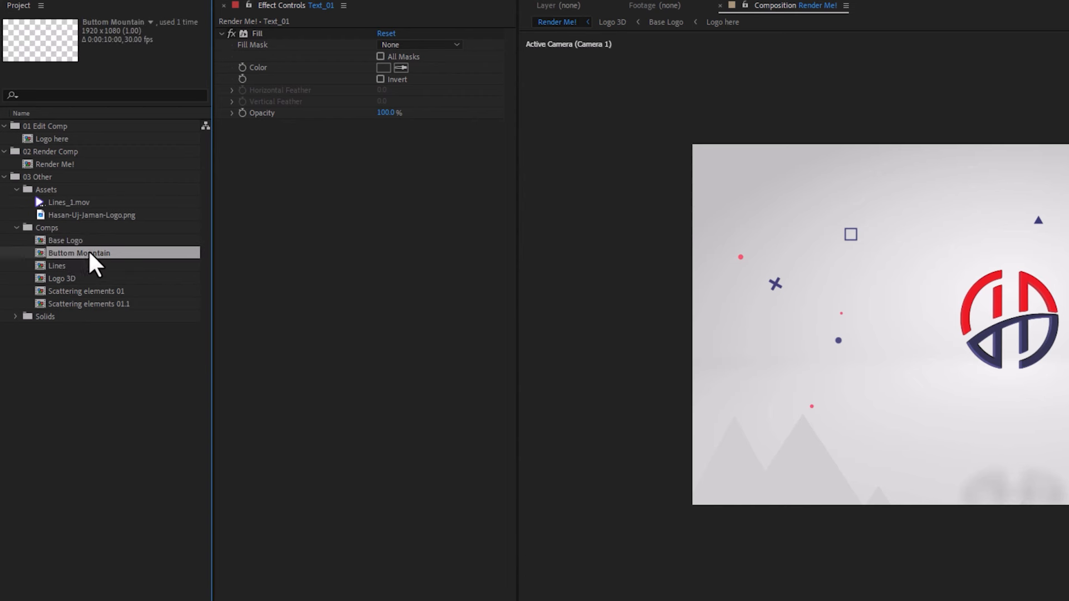
{"action": "left_click", "coordinate": [69, 278]}
{"action": "left_click", "coordinate": [88, 292]}
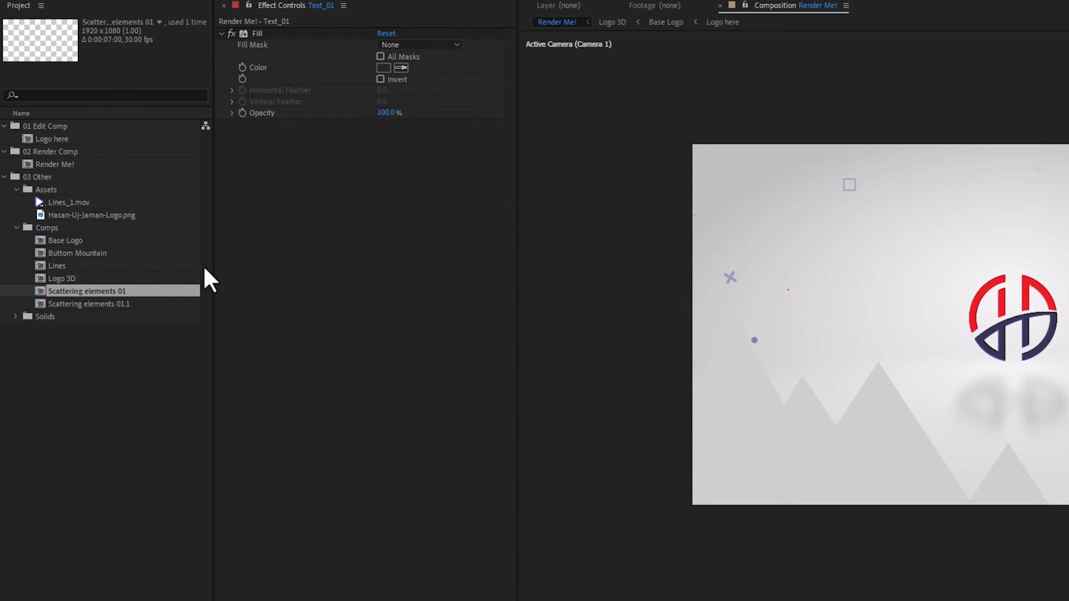
{"action": "left_click", "coordinate": [16, 316]}
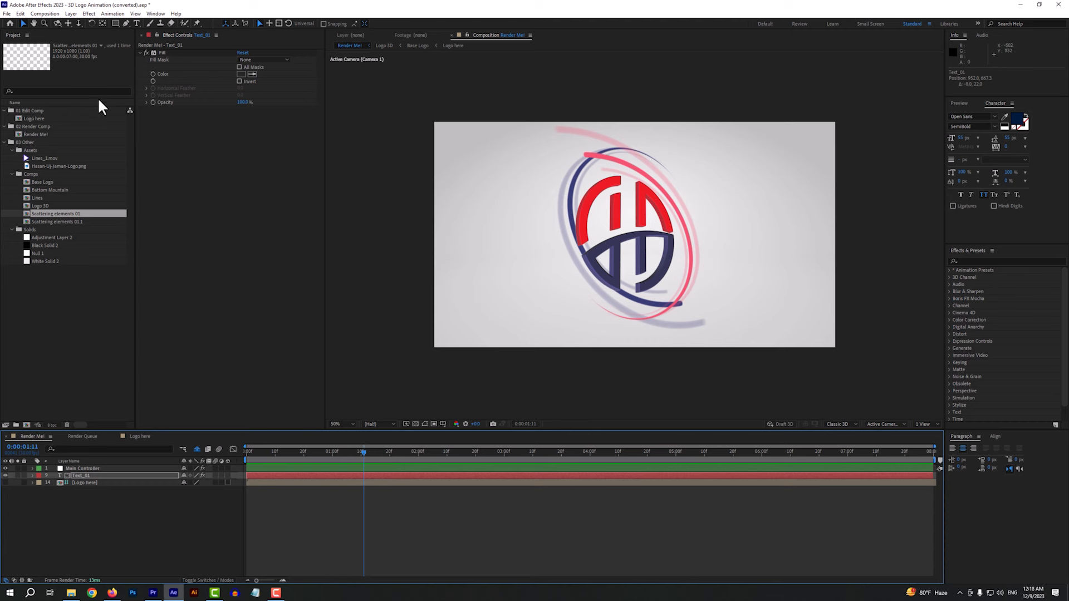
Add the Render Me! composition to the Render Queue
{"action": "left_click", "coordinate": [8, 14]}
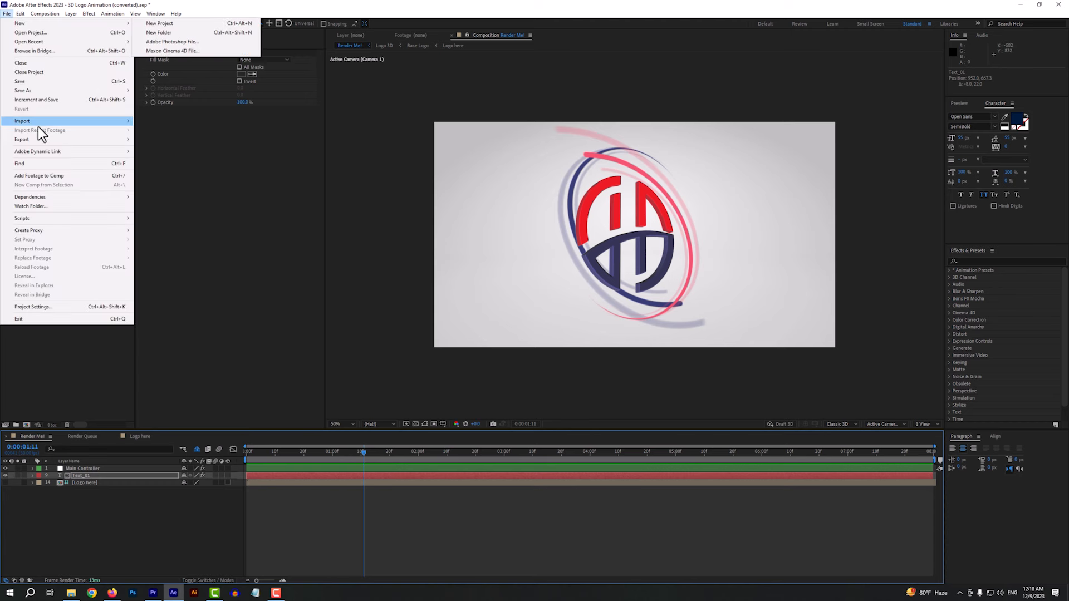
{"action": "mouse_move", "coordinate": [29, 140]}
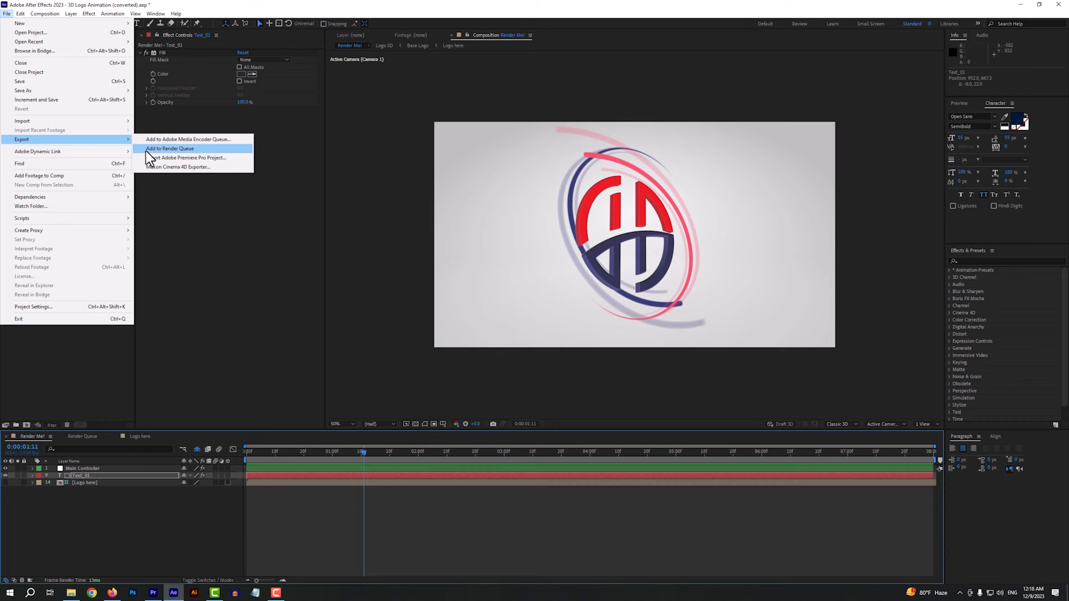
{"action": "left_click", "coordinate": [168, 149]}
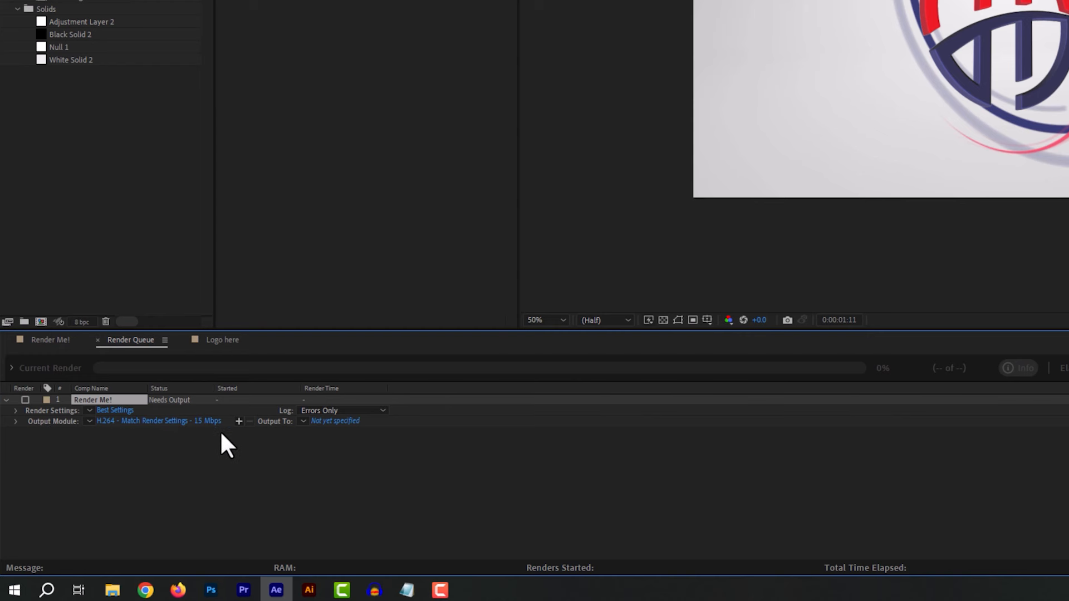
Set the render output to an H.264 MP4 in Documents, named with the owner's name plus "intro", and render it
{"action": "left_click", "coordinate": [334, 421]}
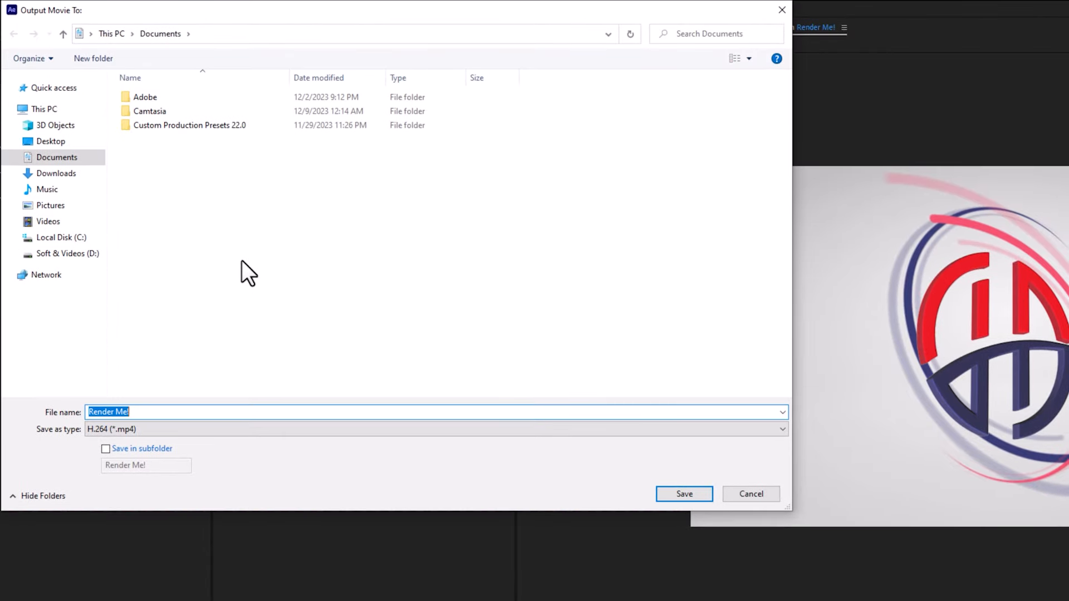
{"action": "left_click", "coordinate": [82, 161]}
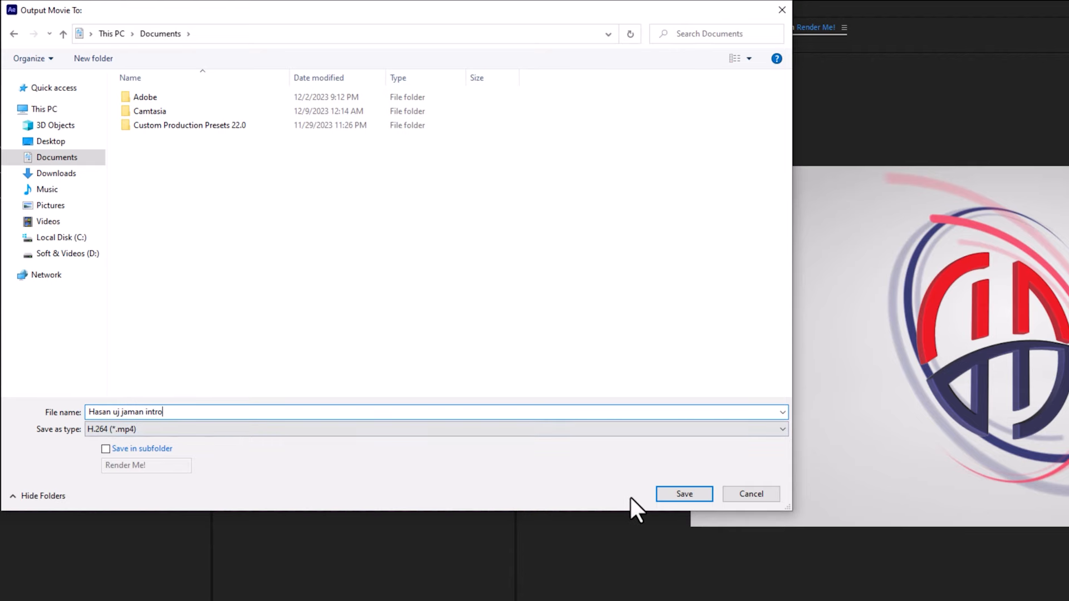
{"action": "left_click", "coordinate": [683, 494]}
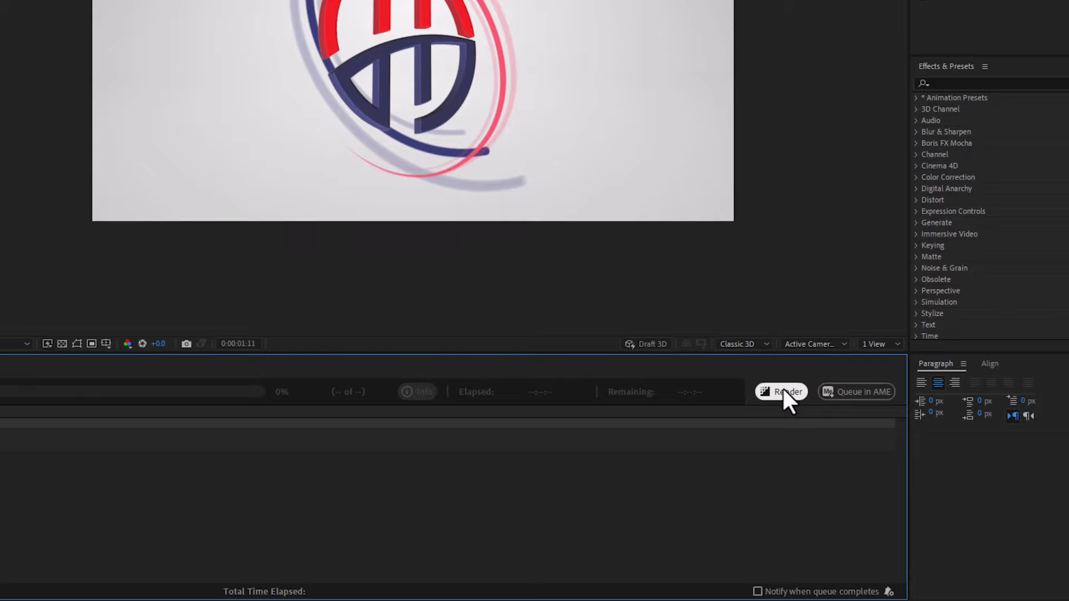
{"action": "left_click", "coordinate": [961, 483]}
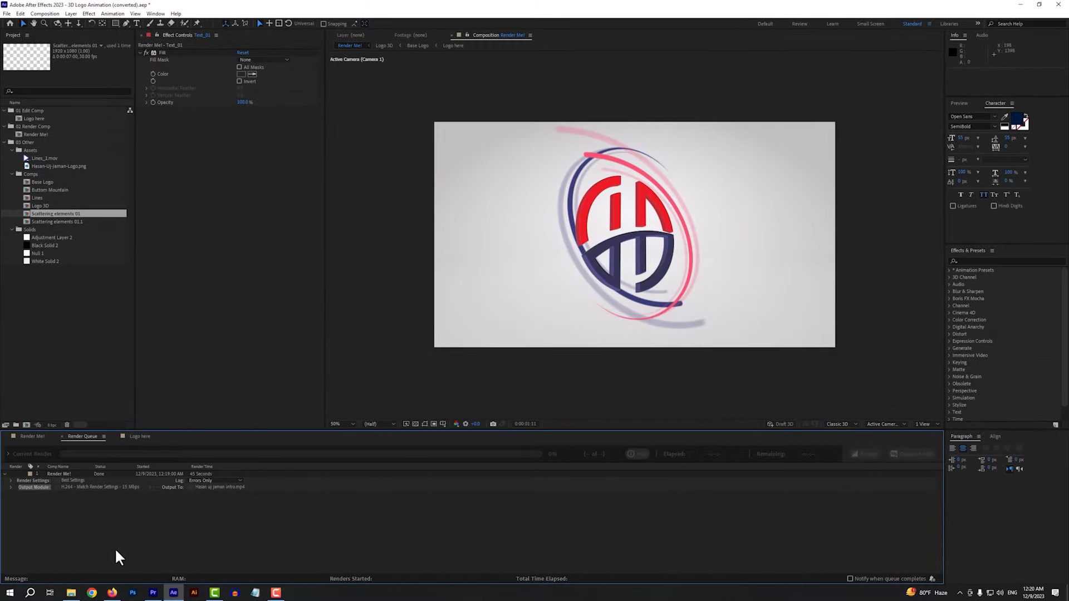
Switch to File Explorer and select the rendered intro video in Documents
{"action": "left_click", "coordinate": [72, 593]}
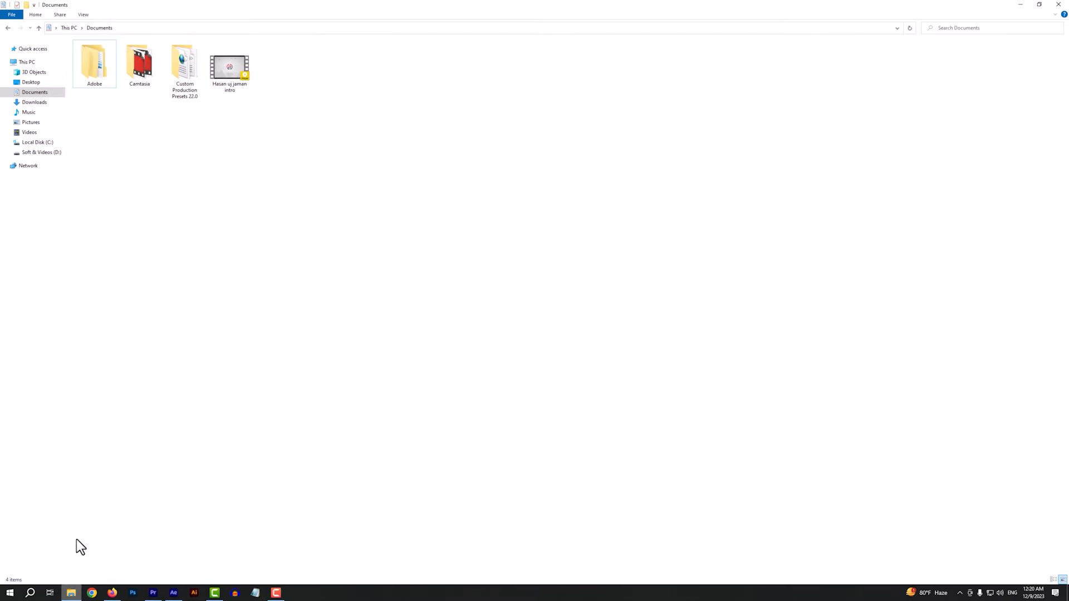
{"action": "left_click", "coordinate": [236, 83]}
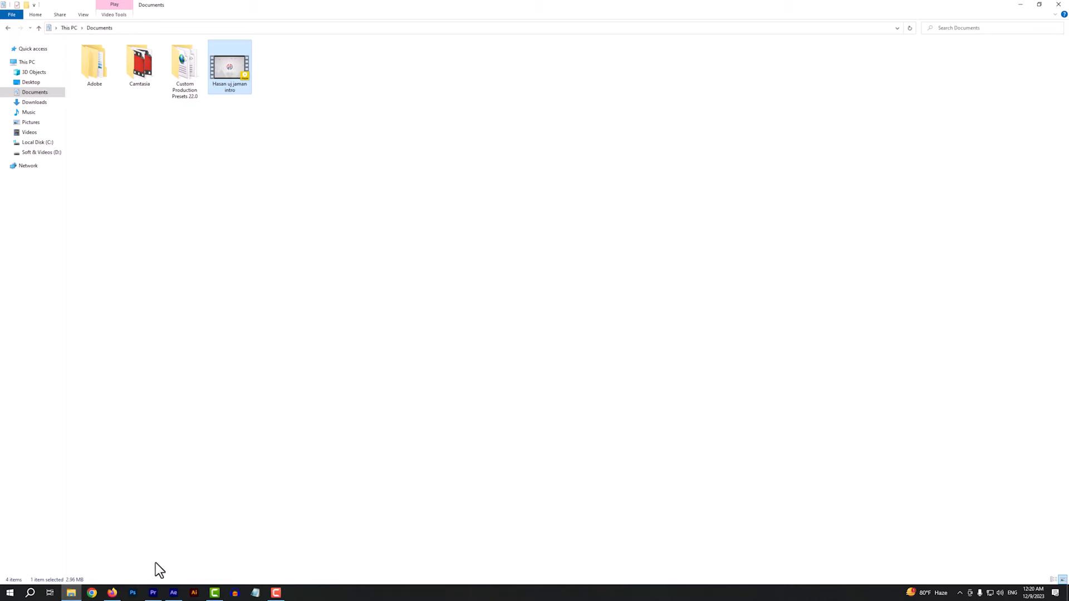
Switch to Premiere Pro and create a new project in the Videos folder
{"action": "left_click", "coordinate": [153, 593]}
{"action": "key", "text": "ctrl+alt+n"}
{"action": "left_click", "coordinate": [241, 44]}
{"action": "left_click", "coordinate": [222, 100]}
{"action": "left_click", "coordinate": [34, 156]}
{"action": "left_click", "coordinate": [426, 305]}
{"action": "left_click", "coordinate": [1018, 546]}
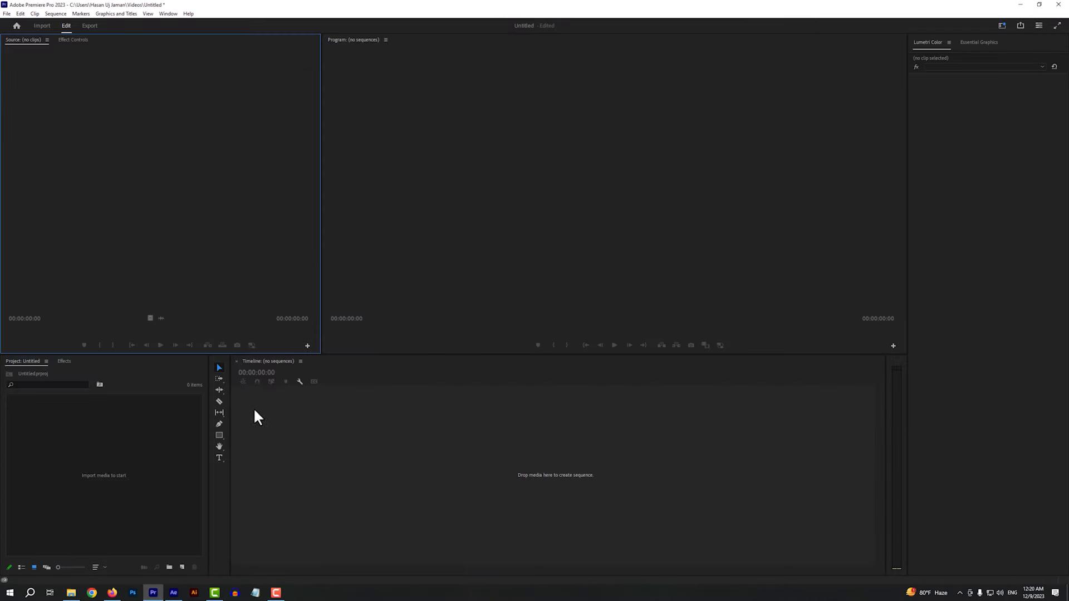
Import the rendered intro video and create a sequence from it on the empty timeline
{"action": "double_click", "coordinate": [122, 444]}
{"action": "double_click", "coordinate": [111, 105]}
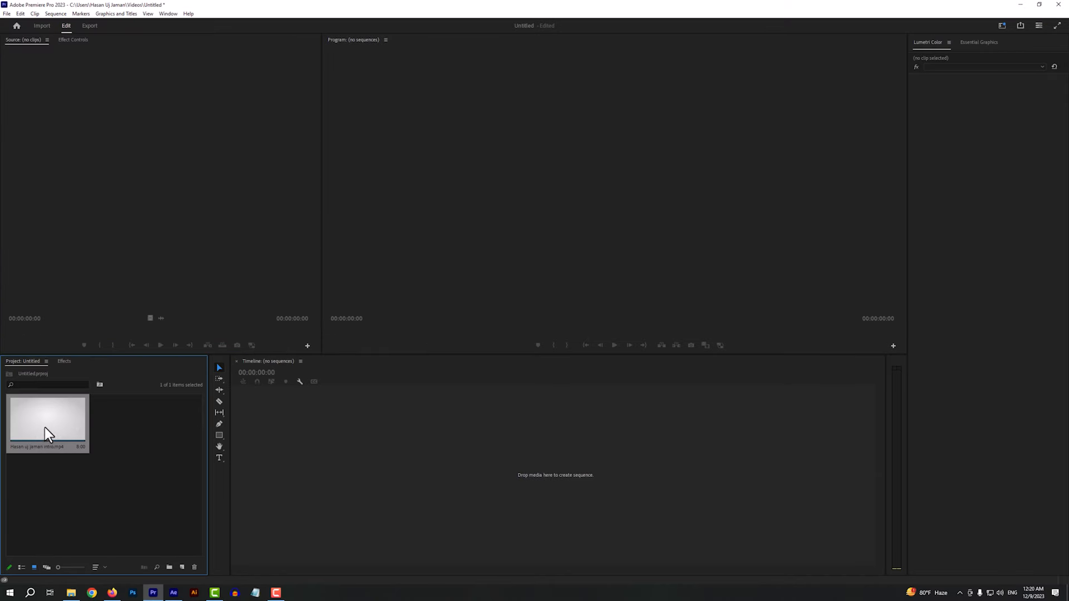
{"action": "left_click_drag", "start_coordinate": [41, 424], "coordinate": [489, 469]}
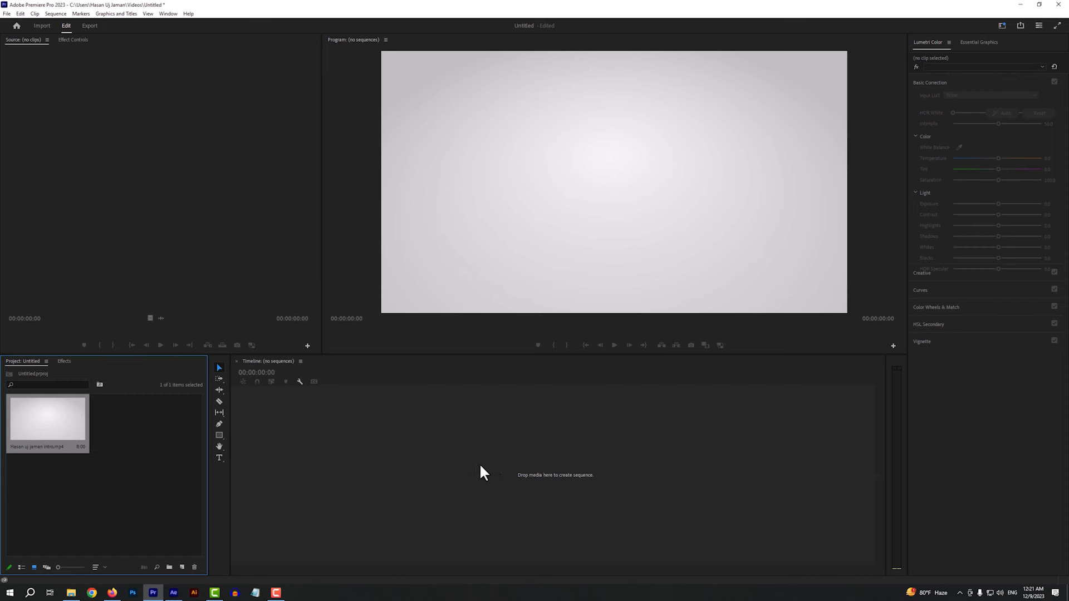
Enlarge the audio tracks and scrub through the intro sequence to review the animation, stopping at 00:00:07:18
{"action": "left_click_drag", "start_coordinate": [878, 472], "coordinate": [878, 467]}
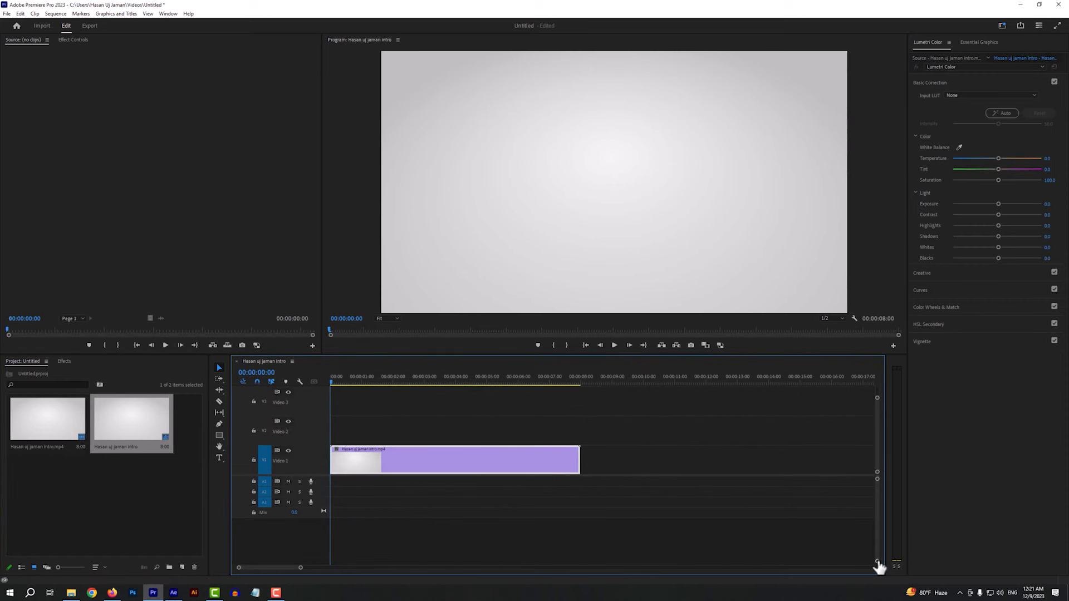
{"action": "left_click_drag", "start_coordinate": [878, 565], "coordinate": [878, 555]}
{"action": "left_click_drag", "start_coordinate": [346, 380], "coordinate": [490, 401]}
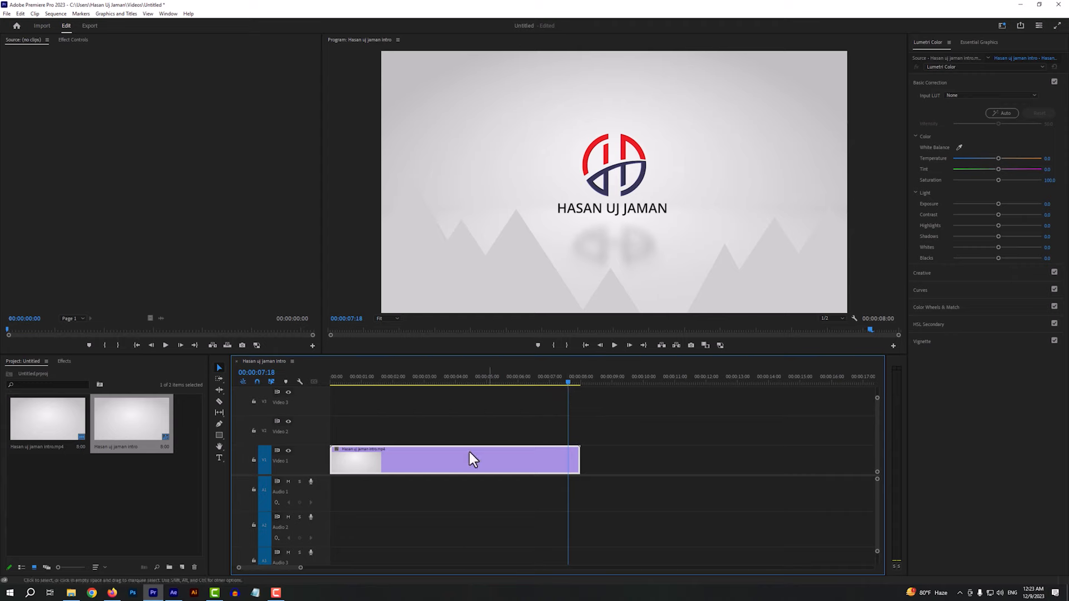
Switch to the Mixkit page in the browser and open the Cinematic category of Transition sound effects
{"action": "left_click", "coordinate": [113, 594]}
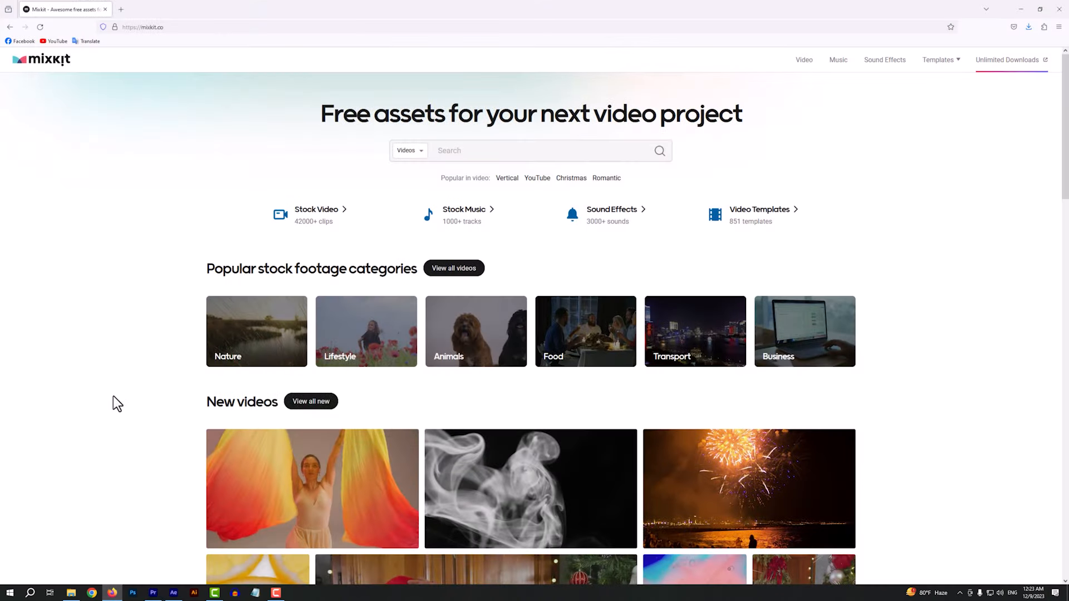
{"action": "left_click", "coordinate": [625, 218]}
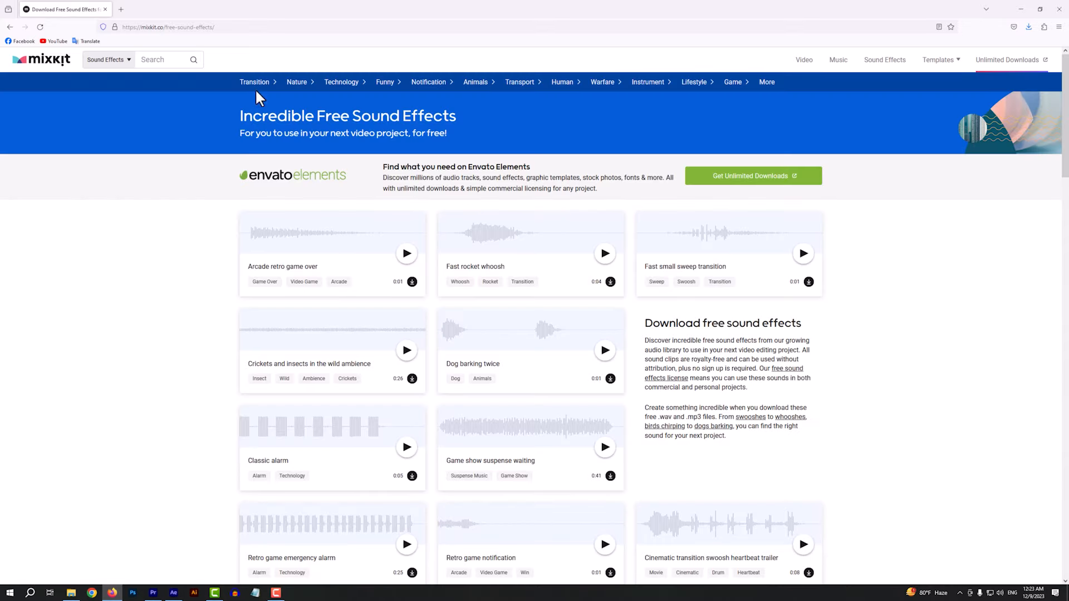
{"action": "mouse_move", "coordinate": [260, 83]}
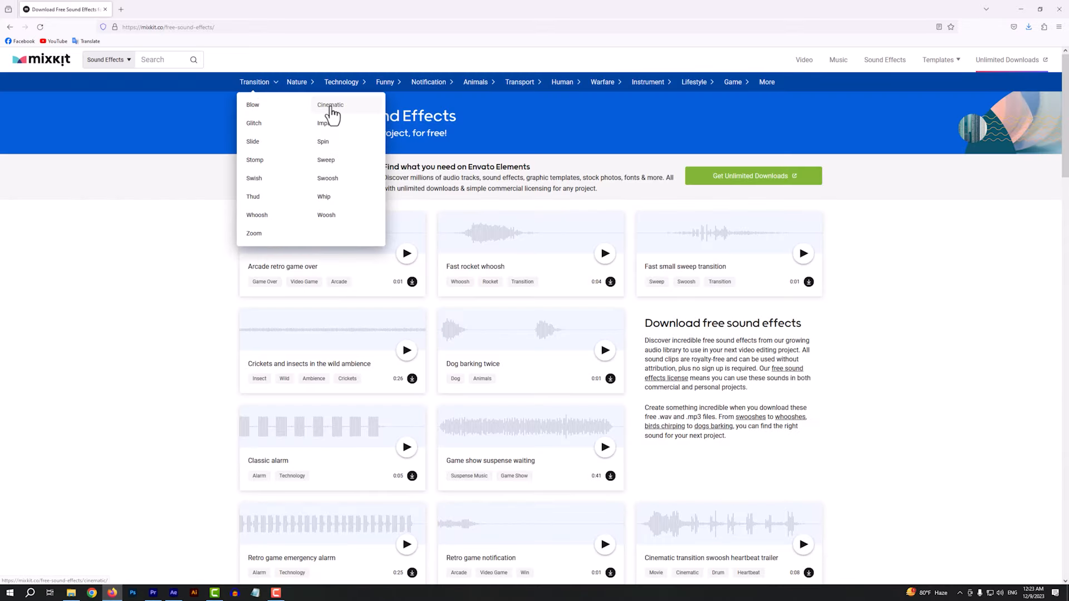
{"action": "left_click", "coordinate": [330, 106]}
Download the "Alien world trailer intro" and "Cinematic suspense ambience" sound effects
{"action": "scroll", "coordinate": [912, 341], "scroll_direction": "down", "scroll_amount": 3}
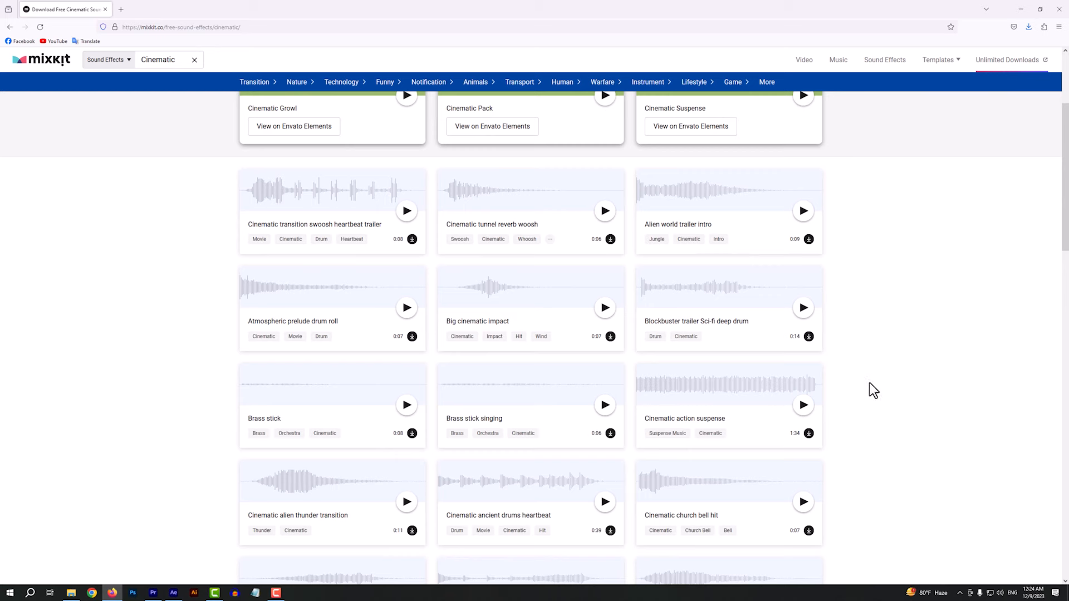
{"action": "scroll", "coordinate": [889, 384], "scroll_direction": "up", "scroll_amount": 3}
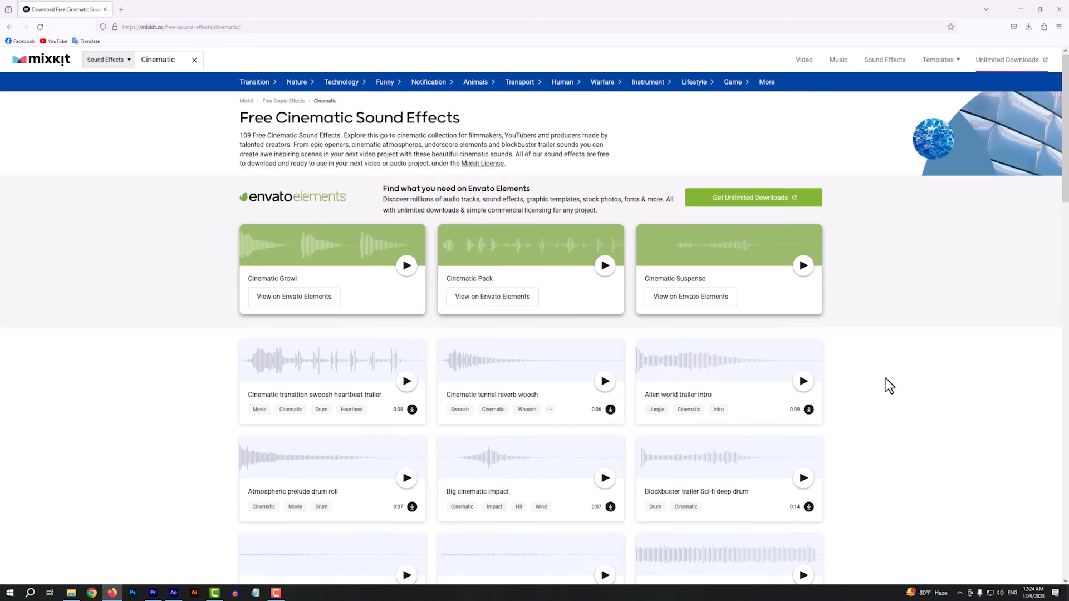
{"action": "left_click", "coordinate": [809, 410]}
{"action": "left_click", "coordinate": [864, 411]}
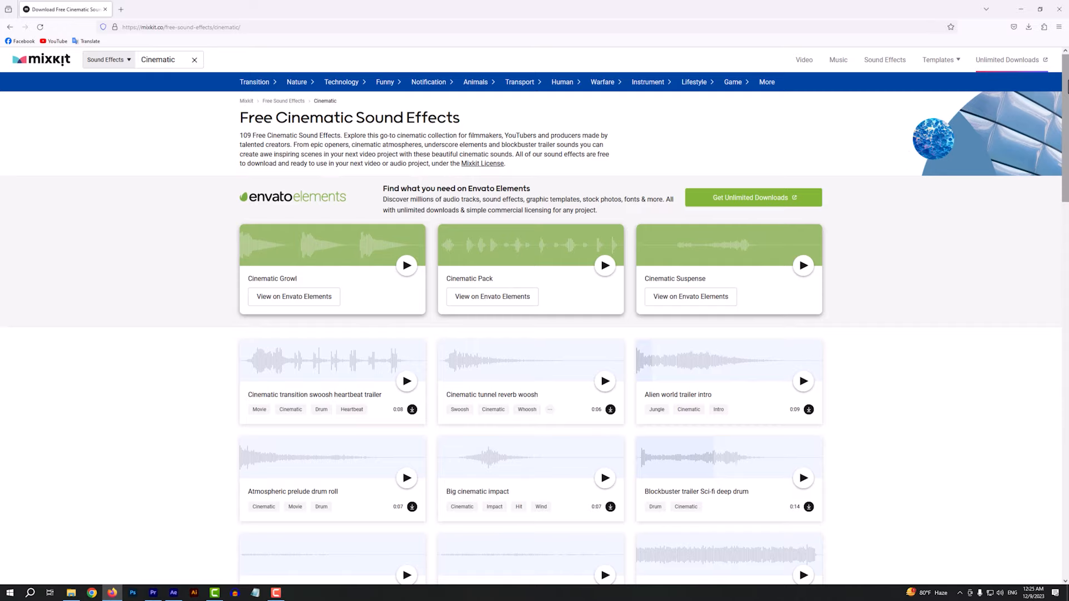
{"action": "left_click_drag", "start_coordinate": [1065, 111], "coordinate": [1065, 295]}
{"action": "scroll", "coordinate": [546, 376], "scroll_direction": "down", "scroll_amount": 7}
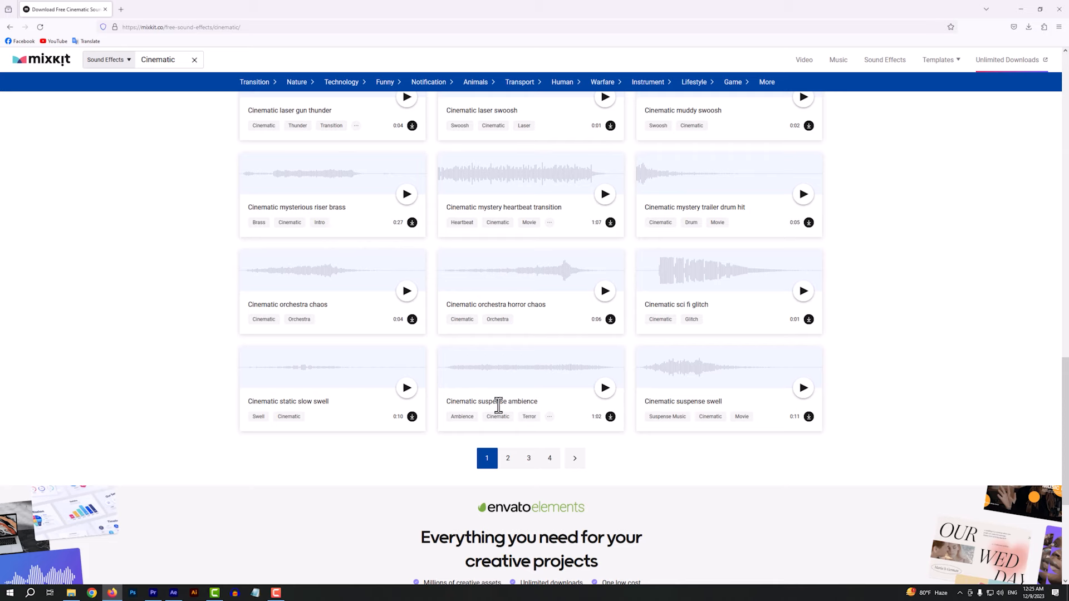
{"action": "left_click", "coordinate": [611, 416]}
Switch to Premiere Pro, import the Mixkit alien world trailer sound and place it at the start of Audio 1
{"action": "left_click", "coordinate": [174, 553]}
{"action": "left_click", "coordinate": [152, 594]}
{"action": "left_click", "coordinate": [139, 432]}
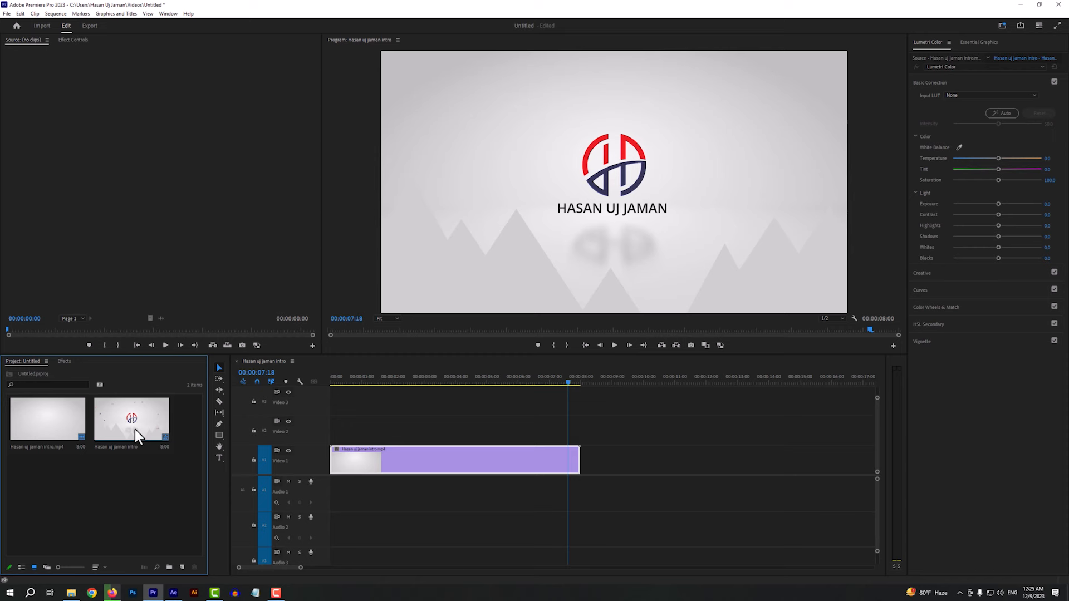
{"action": "double_click", "coordinate": [117, 482]}
{"action": "double_click", "coordinate": [129, 99]}
{"action": "left_click_drag", "start_coordinate": [155, 411], "coordinate": [336, 496]}
Cut the Audio 1 sound at 00:00:00:25, removing its opening part, and move the remainder to the sequence start
{"action": "left_click", "coordinate": [408, 379]}
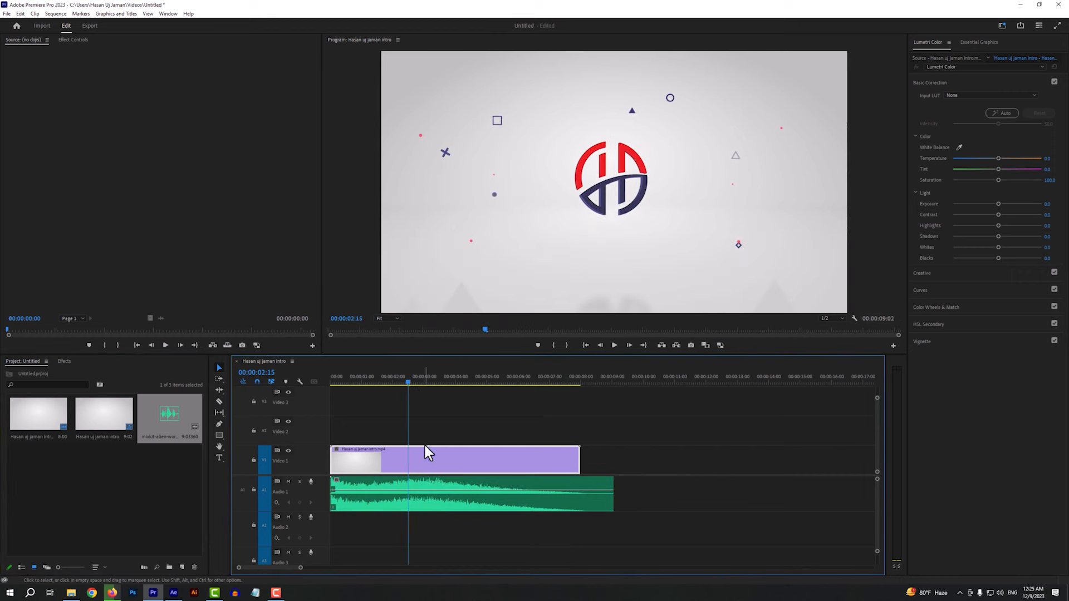
{"action": "left_click_drag", "start_coordinate": [425, 498], "coordinate": [425, 501]}
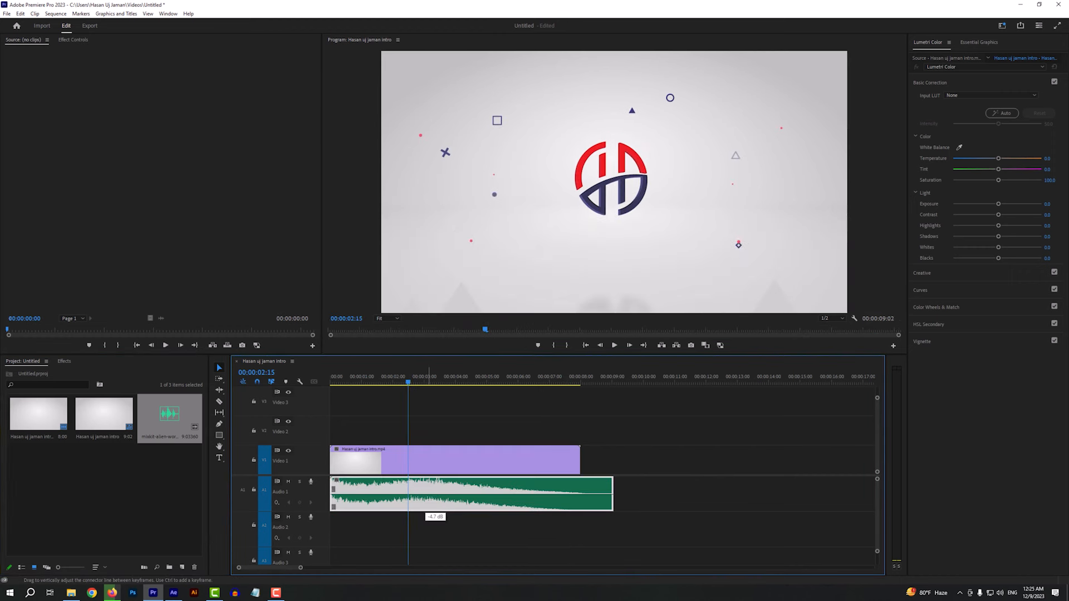
{"action": "left_click", "coordinate": [378, 378]}
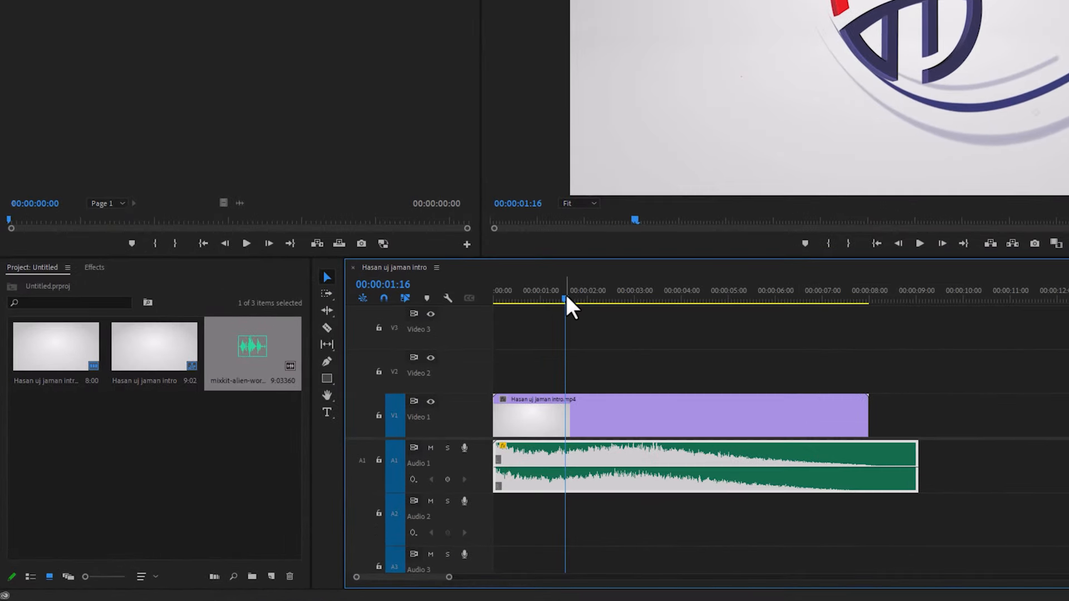
{"action": "left_click_drag", "start_coordinate": [566, 296], "coordinate": [532, 296]}
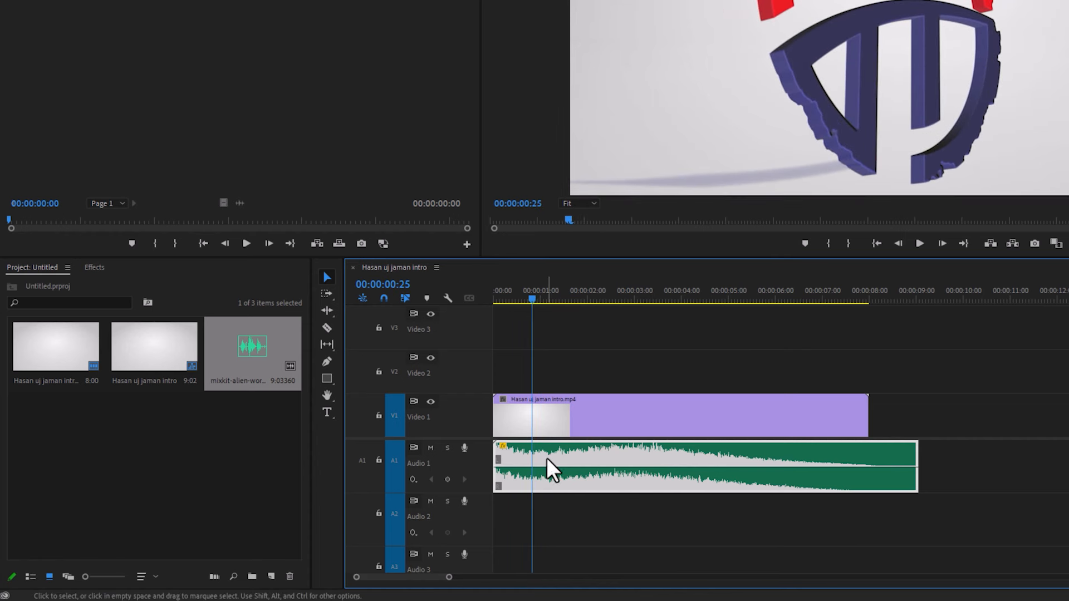
{"action": "key", "text": "ctrl+k"}
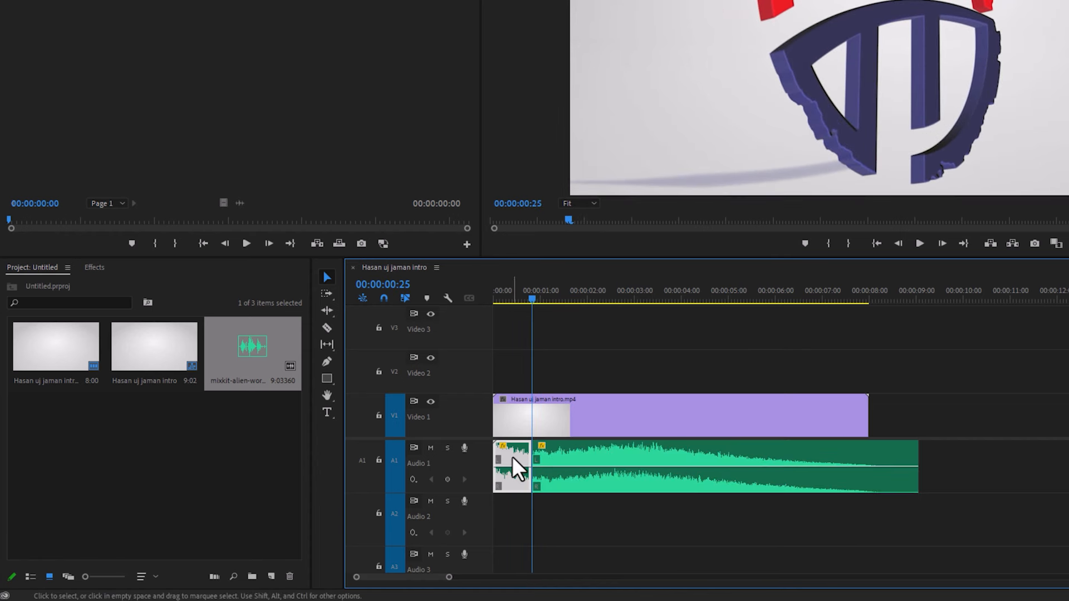
{"action": "key", "text": "Delete"}
{"action": "left_click_drag", "start_coordinate": [600, 450], "coordinate": [544, 448]}
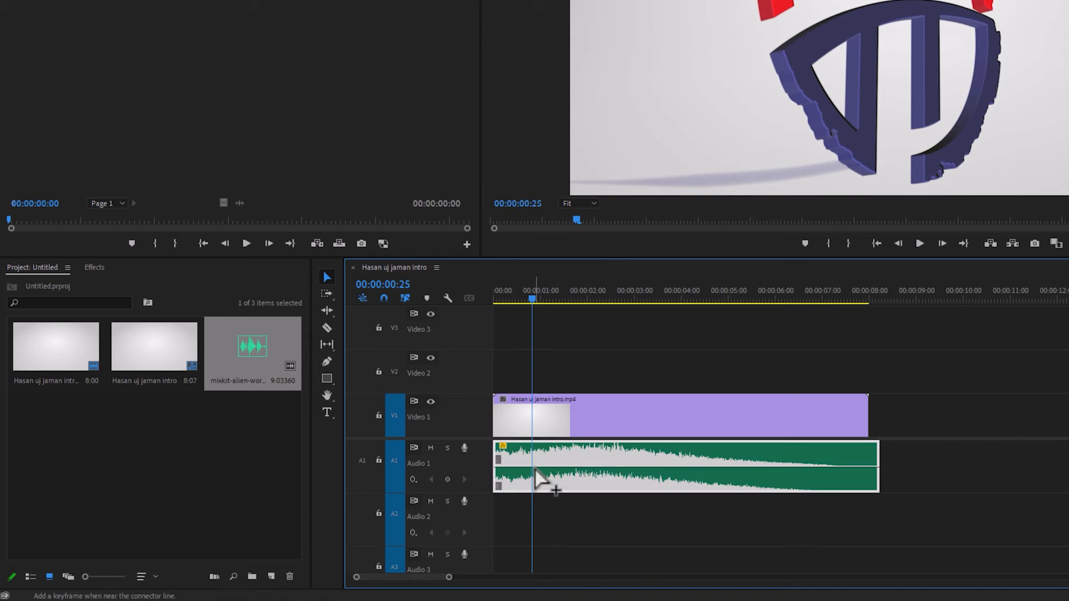
Fade in the Audio 1 sound with volume keyframes at its start and 00:00:00:25, applying Ease In to the second one
{"action": "left_click", "coordinate": [495, 468], "text": "ctrl"}
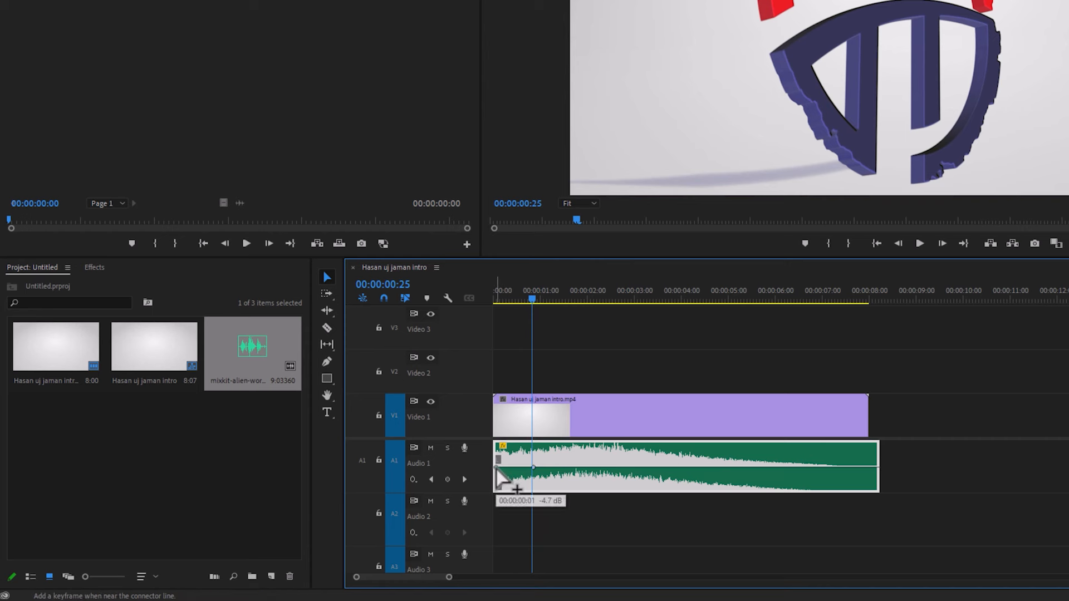
{"action": "left_click_drag", "start_coordinate": [495, 471], "coordinate": [495, 475]}
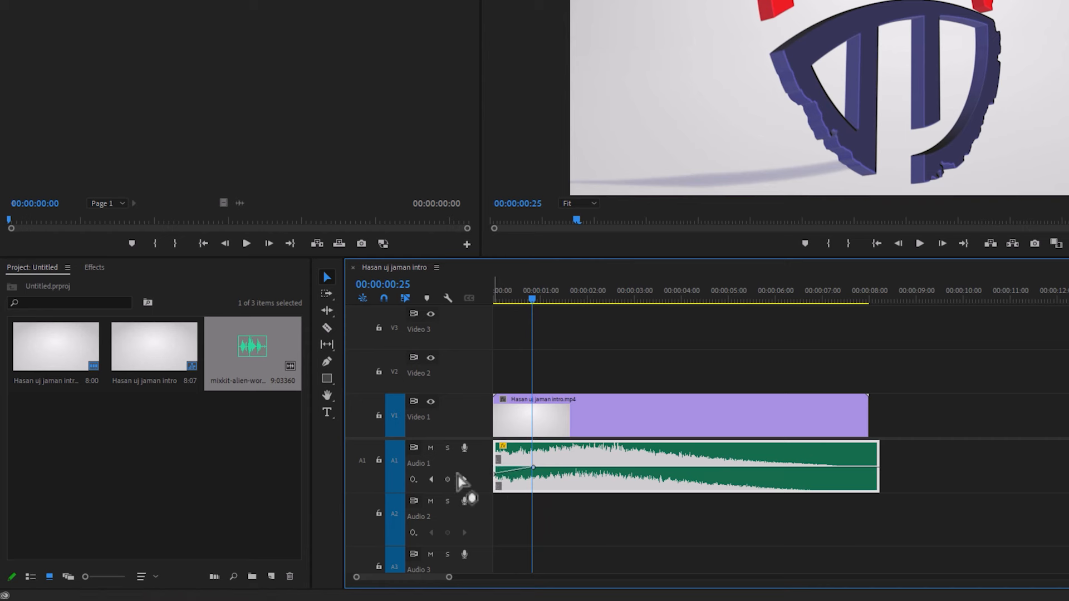
{"action": "right_click", "coordinate": [532, 468]}
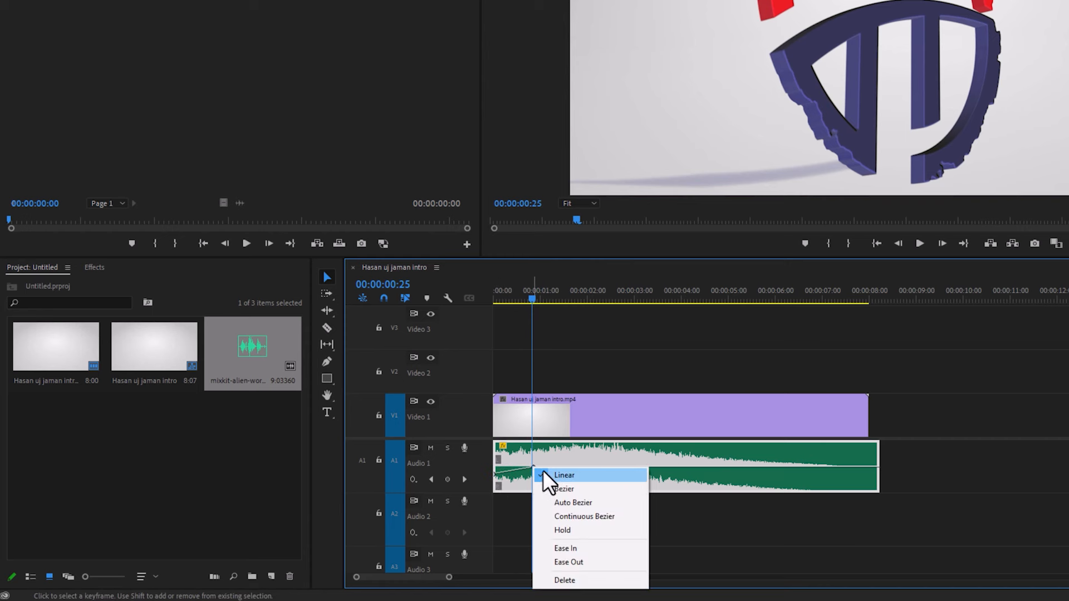
{"action": "left_click", "coordinate": [559, 547]}
{"action": "key", "text": "space"}
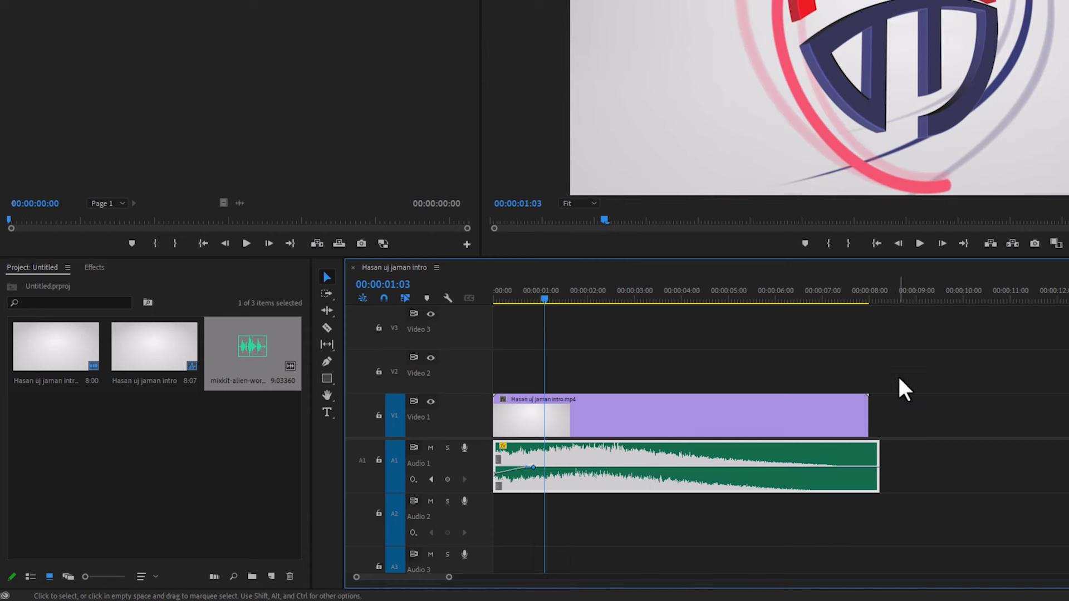
Fade down the end of the Audio 1 sound with volume keyframes at about 3 and 7 seconds, lowering the last one
{"action": "left_click_drag", "start_coordinate": [548, 293], "coordinate": [652, 294]}
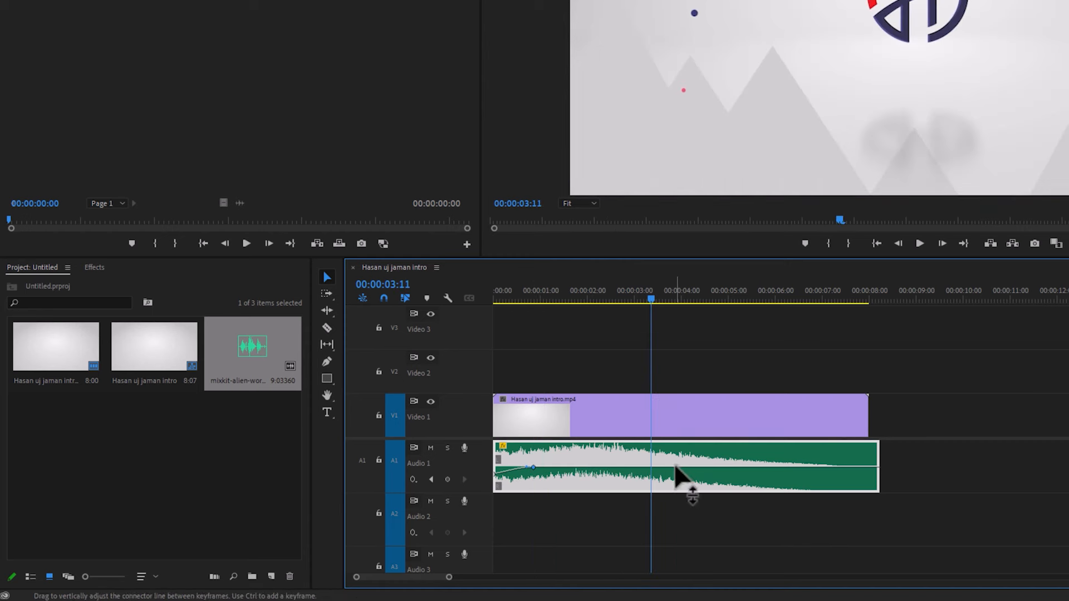
{"action": "left_click", "coordinate": [640, 467], "text": "ctrl"}
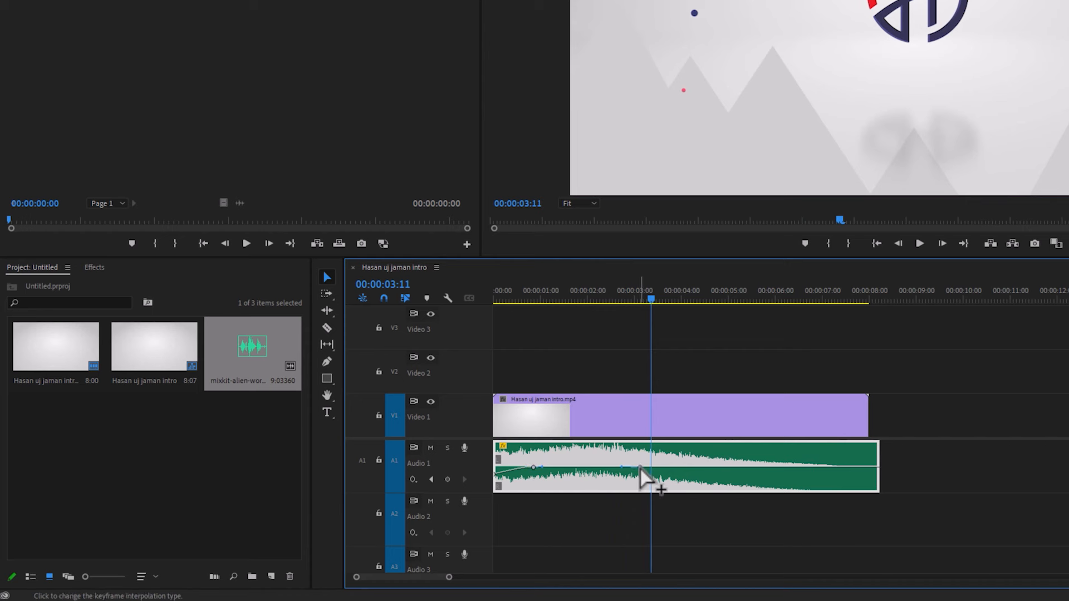
{"action": "left_click", "coordinate": [829, 467], "text": "ctrl"}
{"action": "left_click_drag", "start_coordinate": [828, 467], "coordinate": [828, 477]}
{"action": "left_click_drag", "start_coordinate": [760, 296], "coordinate": [851, 315]}
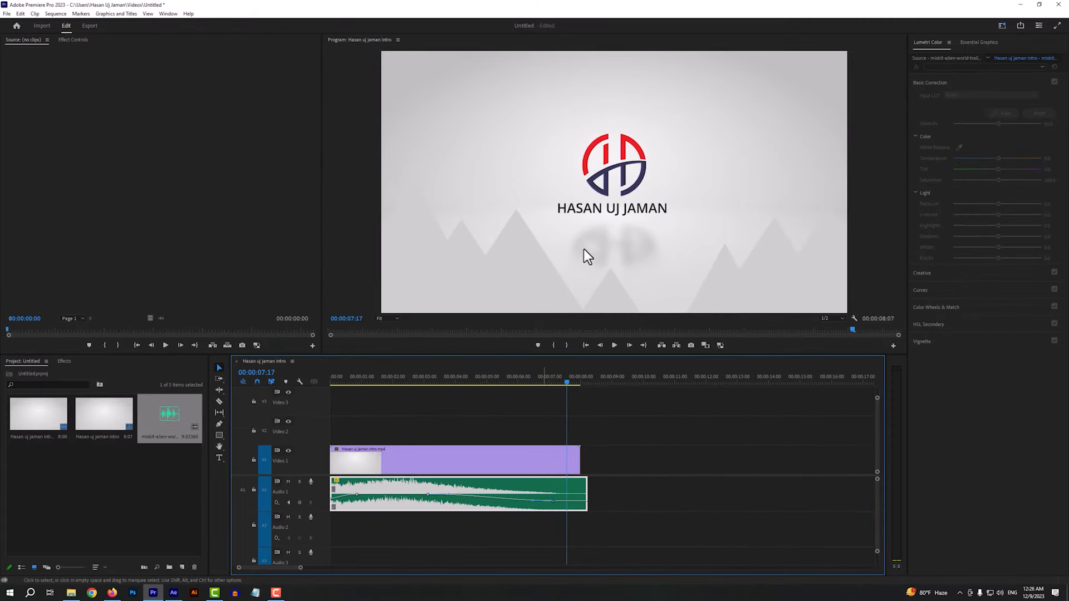
Split the intro video at 00:00:07:15 and place a copy of its end piece directly behind it to extend the video
{"action": "mouse_move", "coordinate": [567, 381]}
{"action": "left_mouse_down"}
{"action": "mouse_move", "coordinate": [576, 381]}
{"action": "mouse_move", "coordinate": [563, 380]}
{"action": "left_mouse_up"}
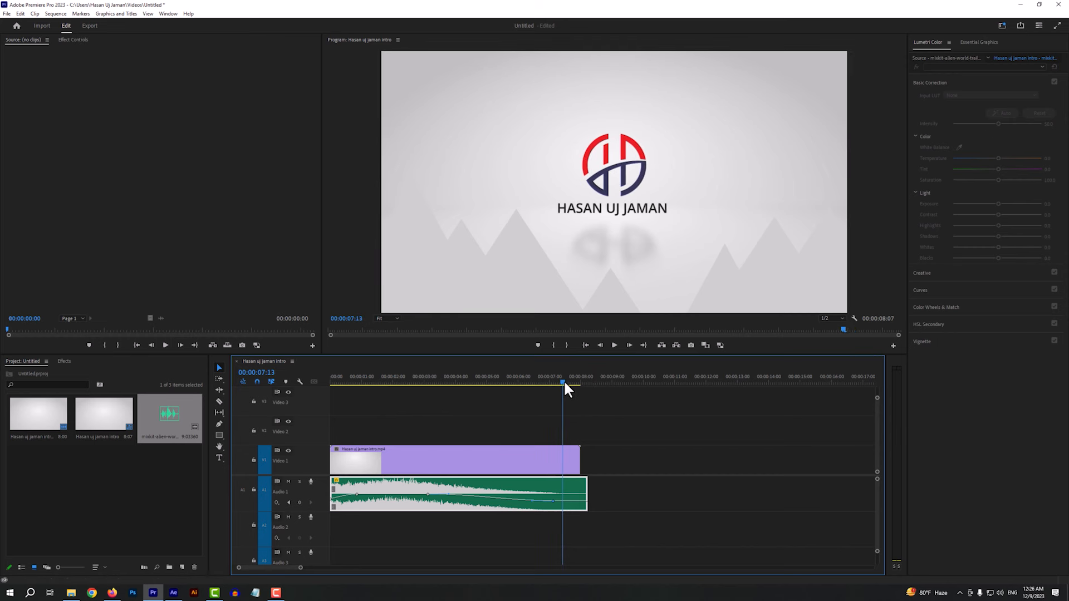
{"action": "left_click_drag", "start_coordinate": [562, 379], "coordinate": [565, 379]}
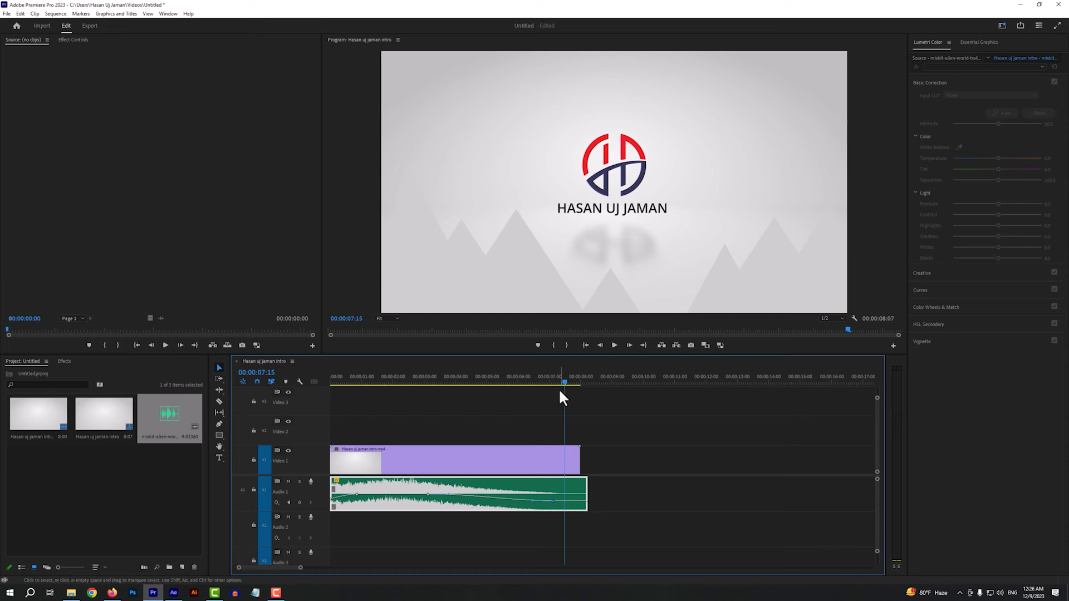
{"action": "left_click", "coordinate": [563, 462]}
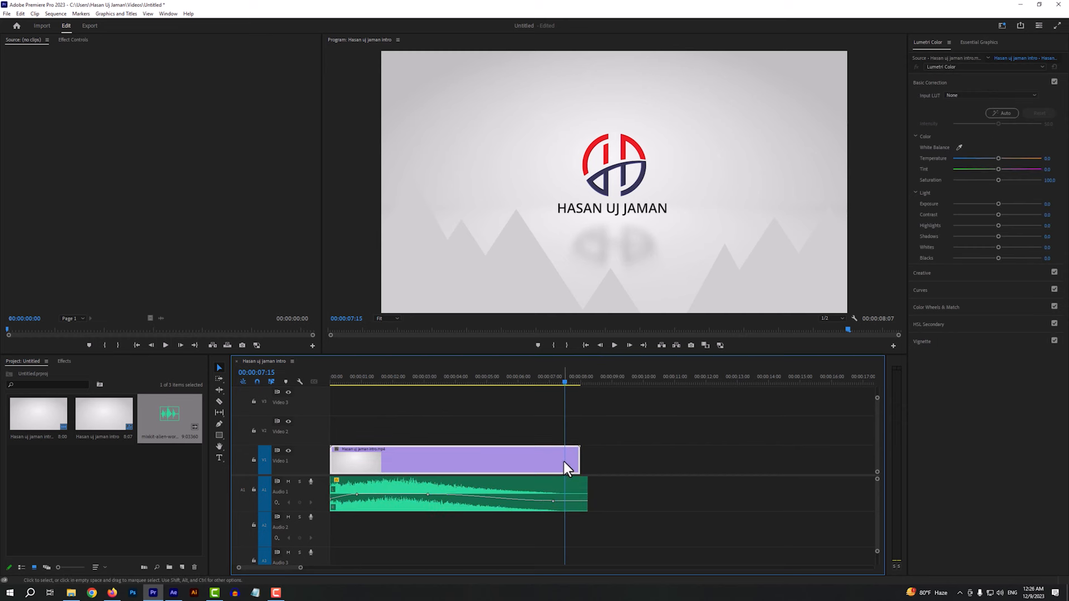
{"action": "left_click_drag", "start_coordinate": [574, 458], "coordinate": [590, 461]}
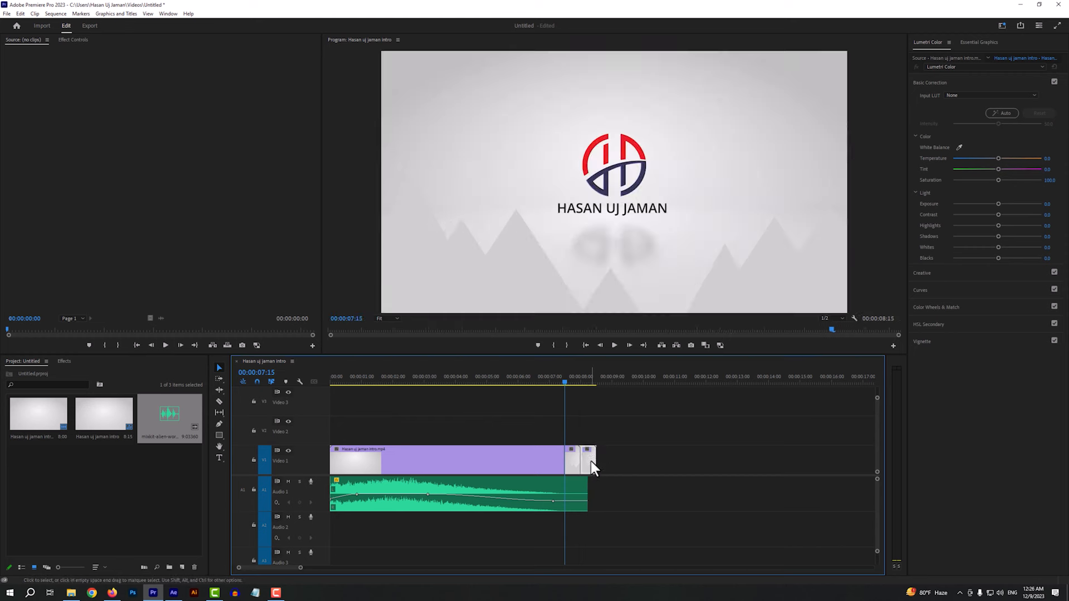
{"action": "left_click_drag", "start_coordinate": [570, 381], "coordinate": [537, 382]}
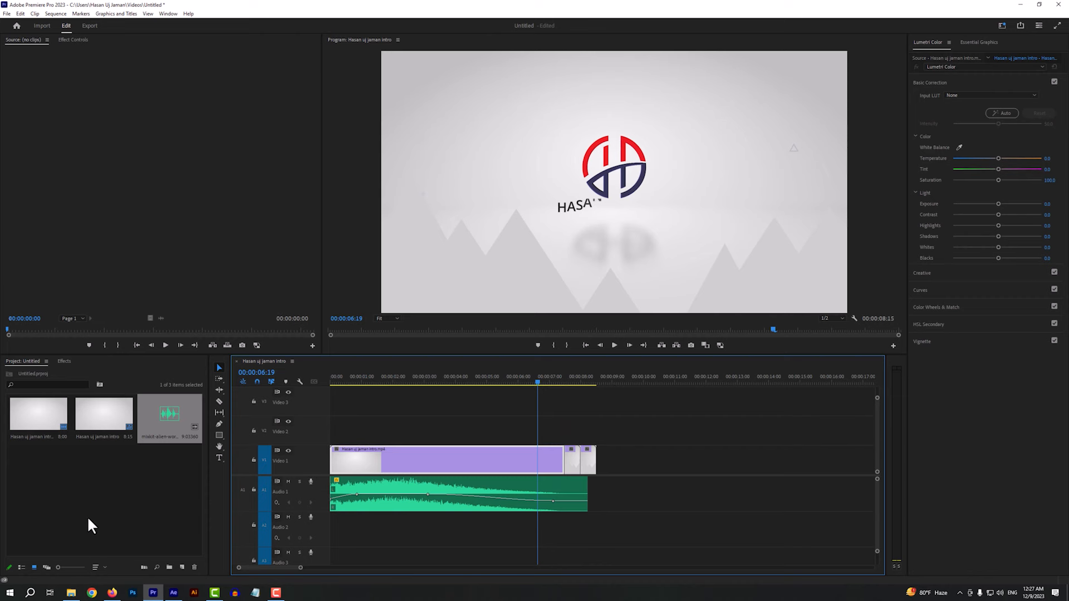
Import the Mixkit cinematic suspense ambience sound and open it in the Source monitor
{"action": "double_click", "coordinate": [86, 516]}
{"action": "left_click", "coordinate": [148, 91]}
{"action": "double_click", "coordinate": [148, 89]}
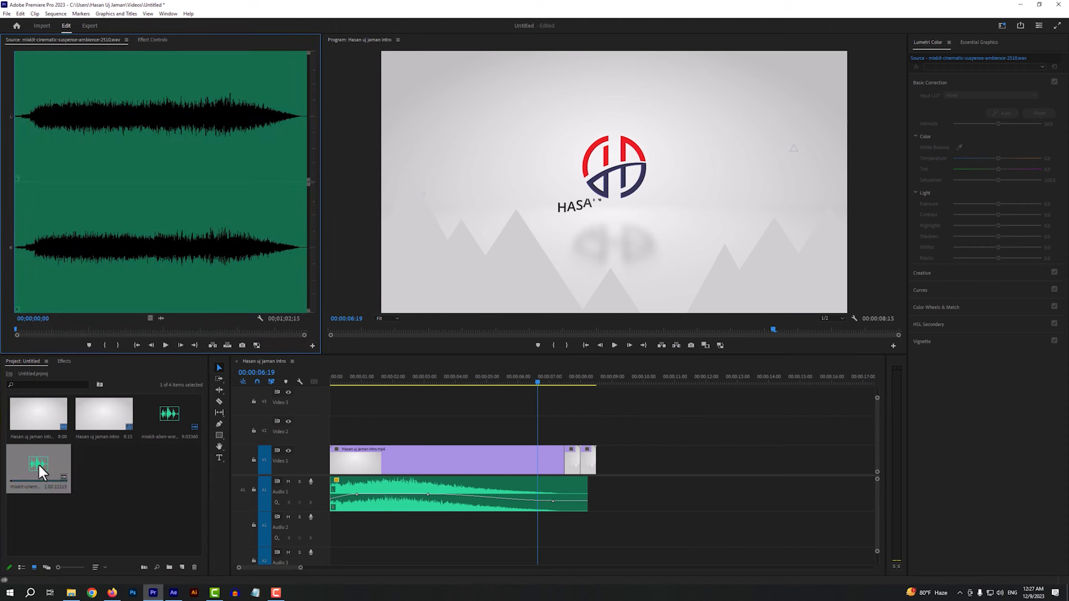
Mark the ambience sound's In point at 00;00;51;28 and add the marked audio to Audio 2
{"action": "left_click", "coordinate": [259, 271]}
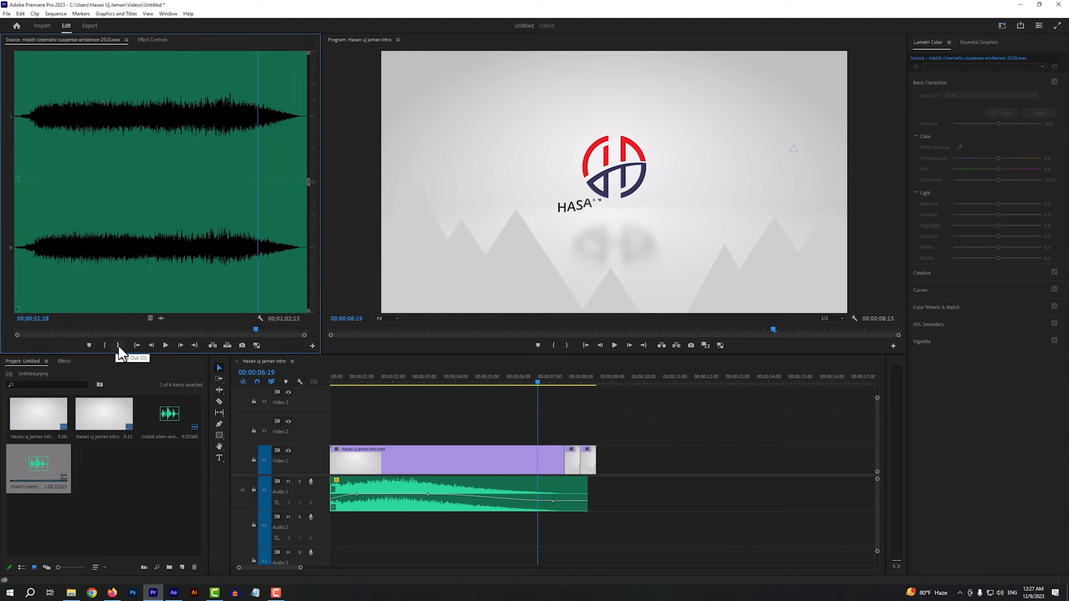
{"action": "left_click", "coordinate": [104, 346]}
{"action": "left_click_drag", "start_coordinate": [161, 318], "coordinate": [406, 526]}
Position and trim the ambience clip on Audio 2 to start just after two seconds and end with the video
{"action": "left_click_drag", "start_coordinate": [507, 527], "coordinate": [514, 536]}
{"action": "left_click_drag", "start_coordinate": [682, 527], "coordinate": [611, 527]}
{"action": "left_click_drag", "start_coordinate": [359, 529], "coordinate": [430, 528]}
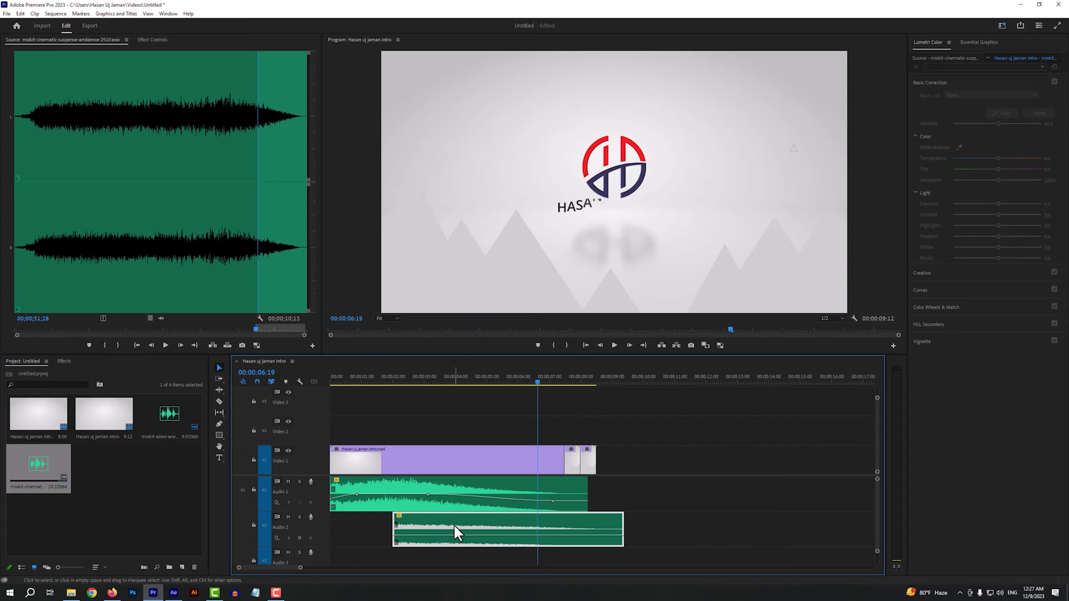
{"action": "left_click_drag", "start_coordinate": [633, 534], "coordinate": [596, 534]}
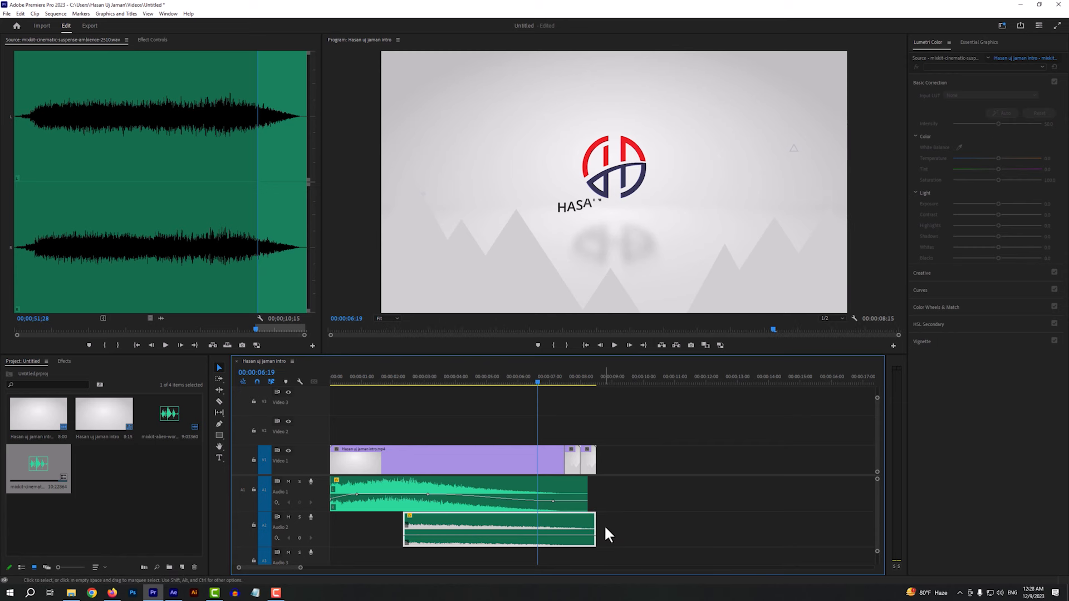
Fade in the Audio 2 ambience with two volume keyframes, lowering the first and applying Ease In to the second
{"action": "left_click", "coordinate": [505, 536], "text": "ctrl"}
{"action": "left_click", "coordinate": [413, 536], "text": "ctrl"}
{"action": "left_click_drag", "start_coordinate": [413, 536], "coordinate": [379, 549]}
{"action": "right_click", "coordinate": [506, 536]}
{"action": "left_click", "coordinate": [527, 509]}
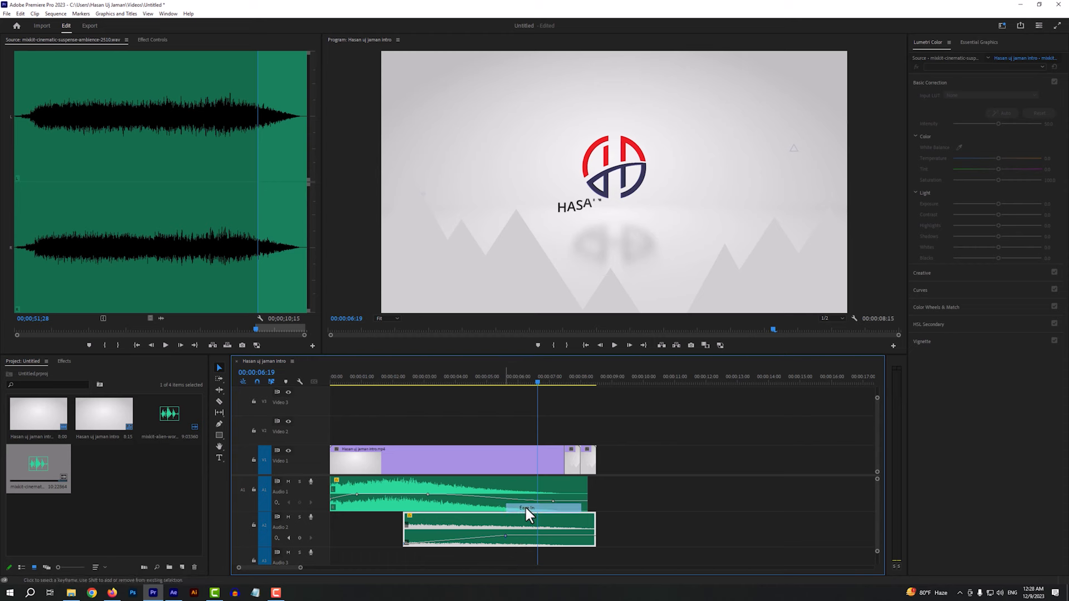
{"action": "left_click", "coordinate": [519, 382]}
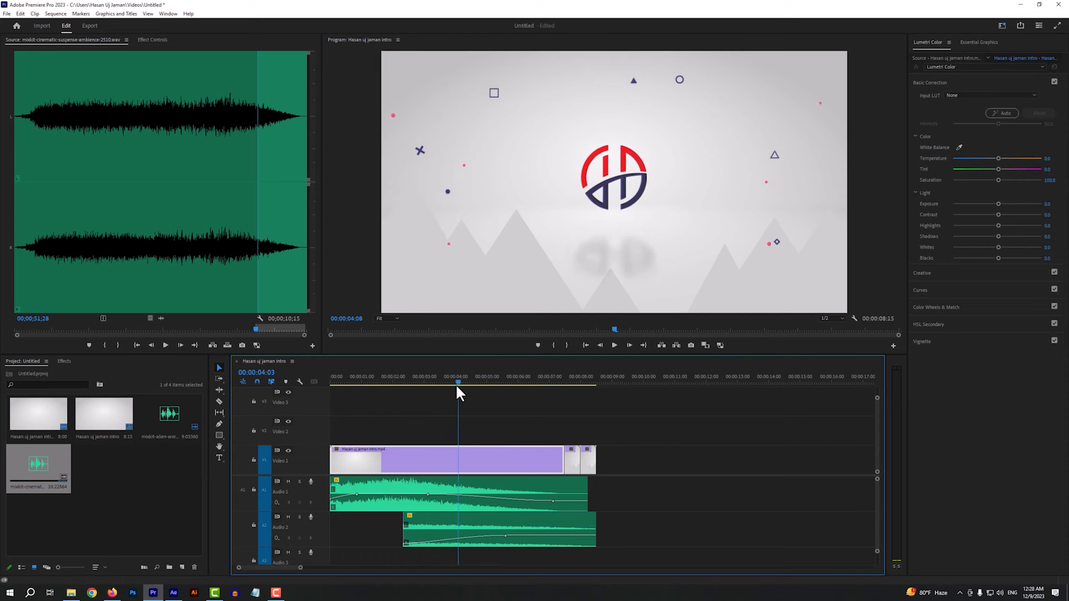